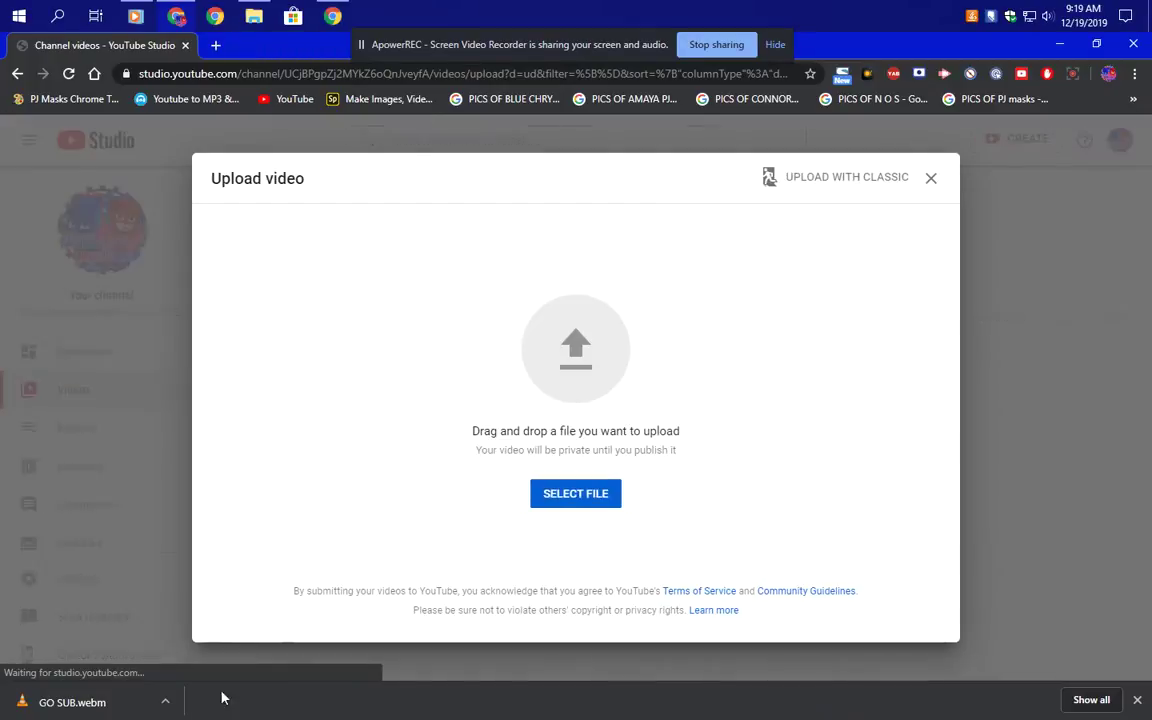
Upload GO SUB.webm and title it GO SUB TO THE CHANNELS YOU SEE IN MY SCREEN RECORDING ACTION ON MY PJ LENOVO COMPUTER.
drag(72, 702, 516, 308)
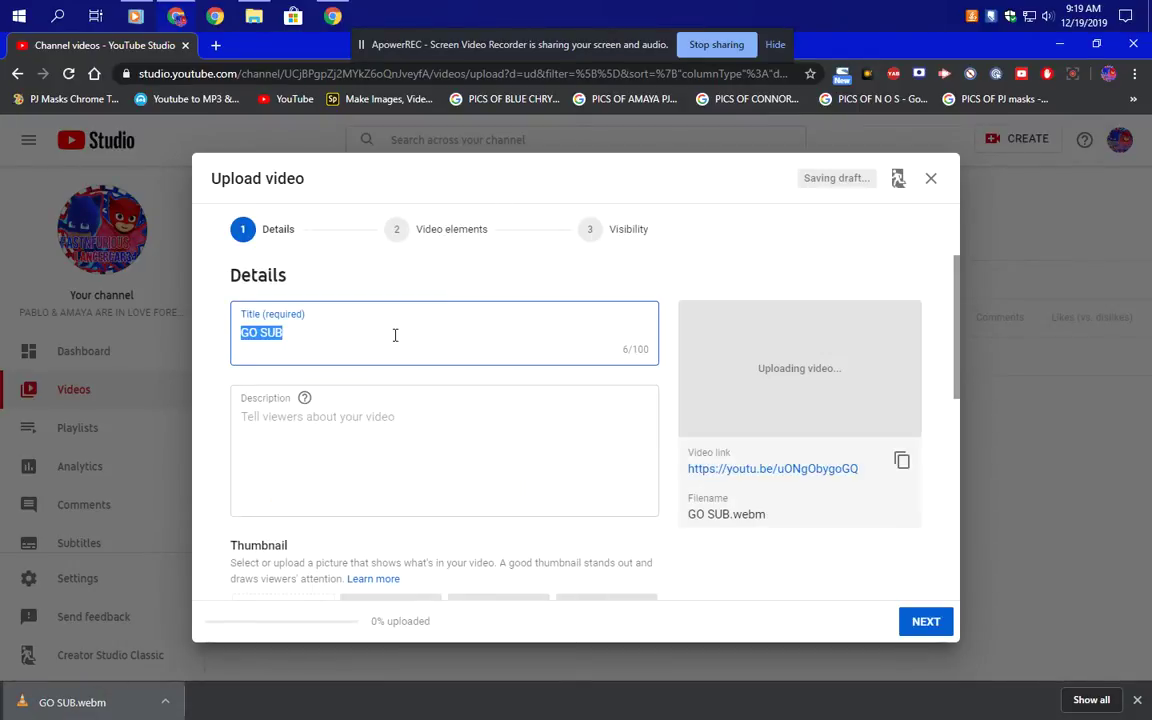
click(395, 335)
text(TO)
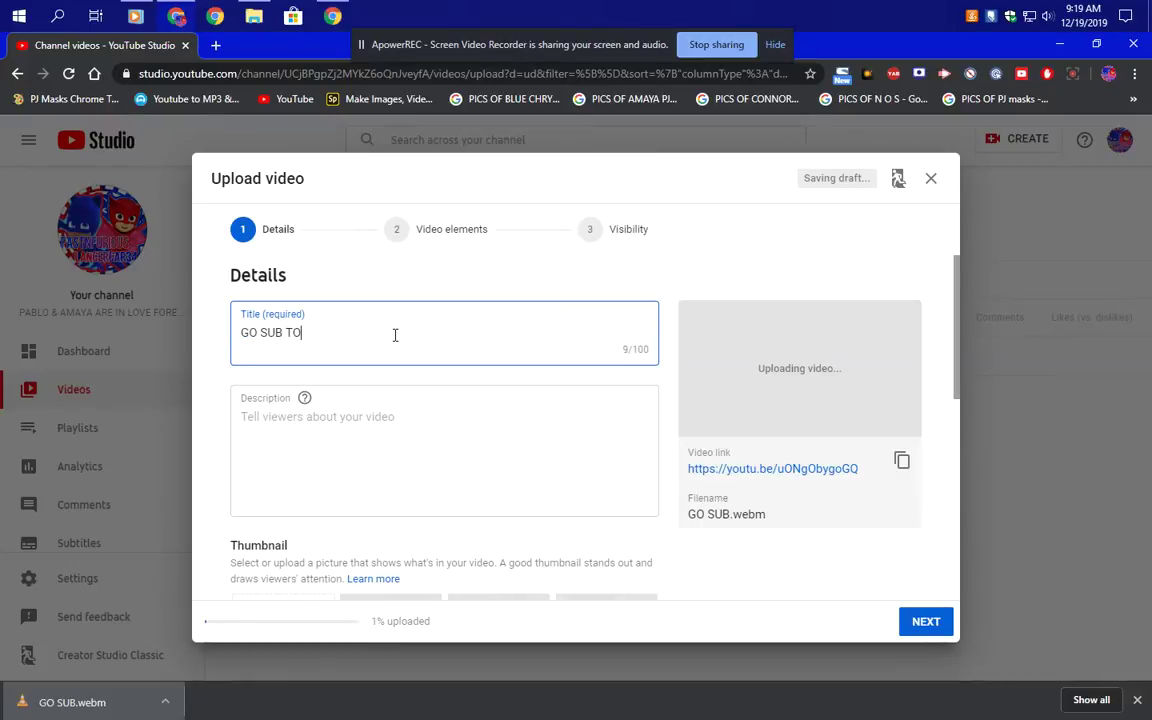
text( THE CHANNELS )
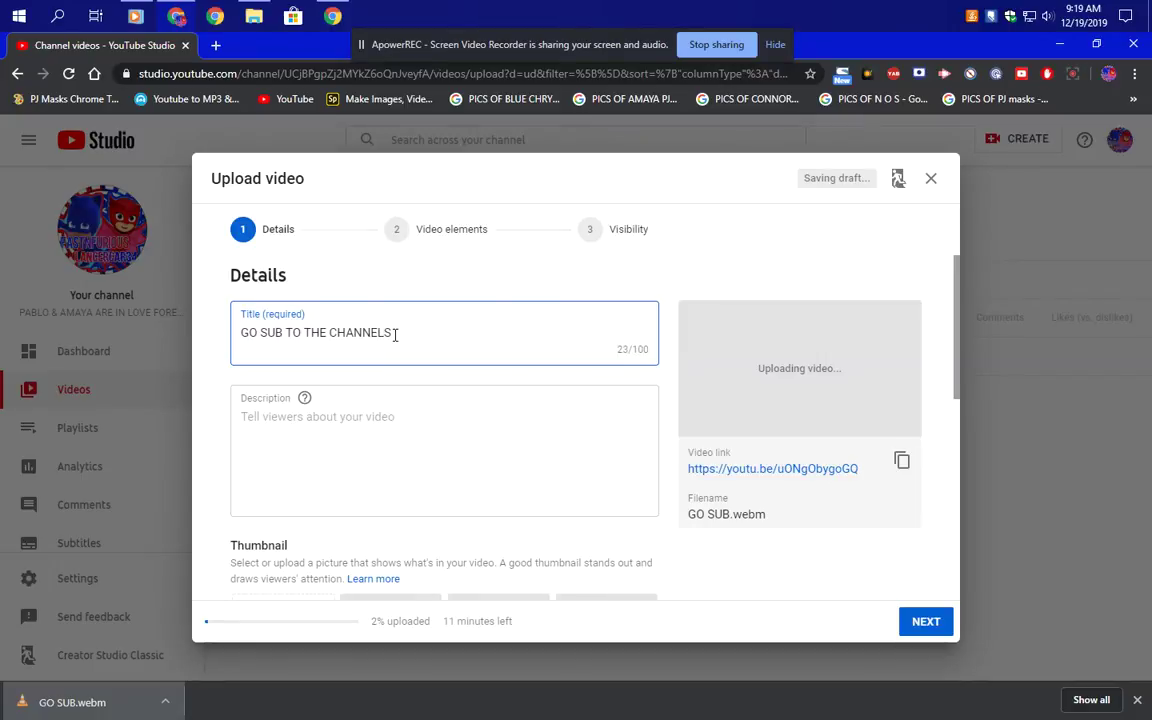
text(YOU SEE IN MY SCREEN )
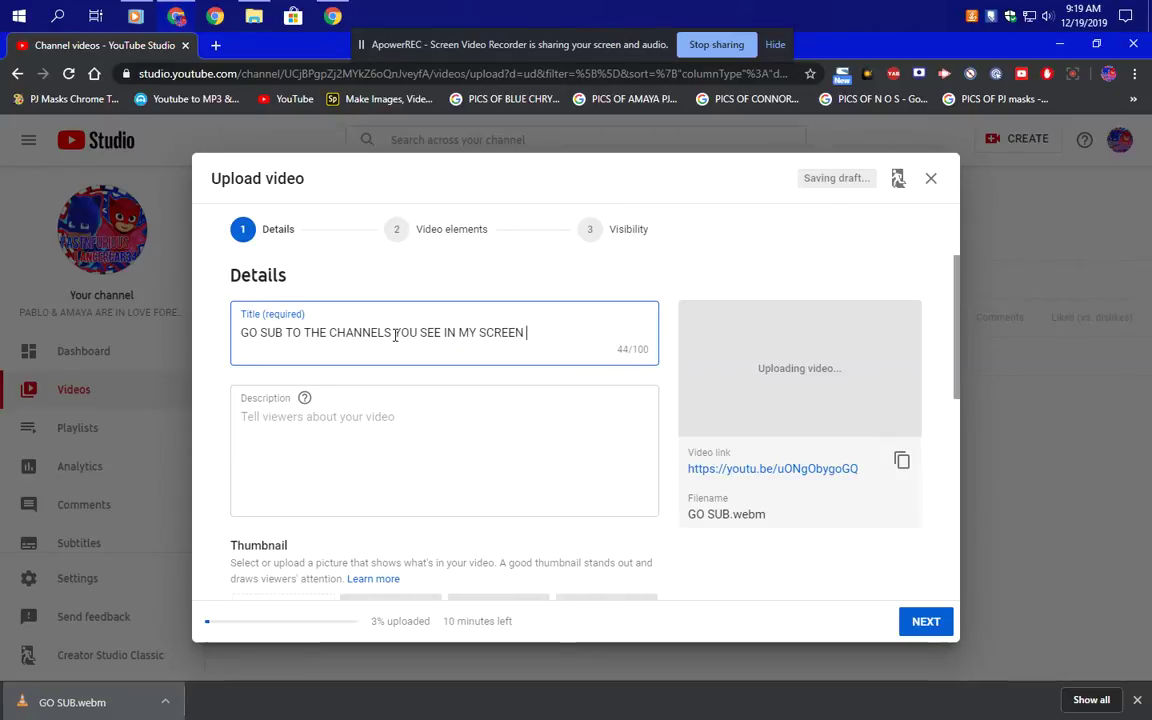
text(RECORDING ACTION O)
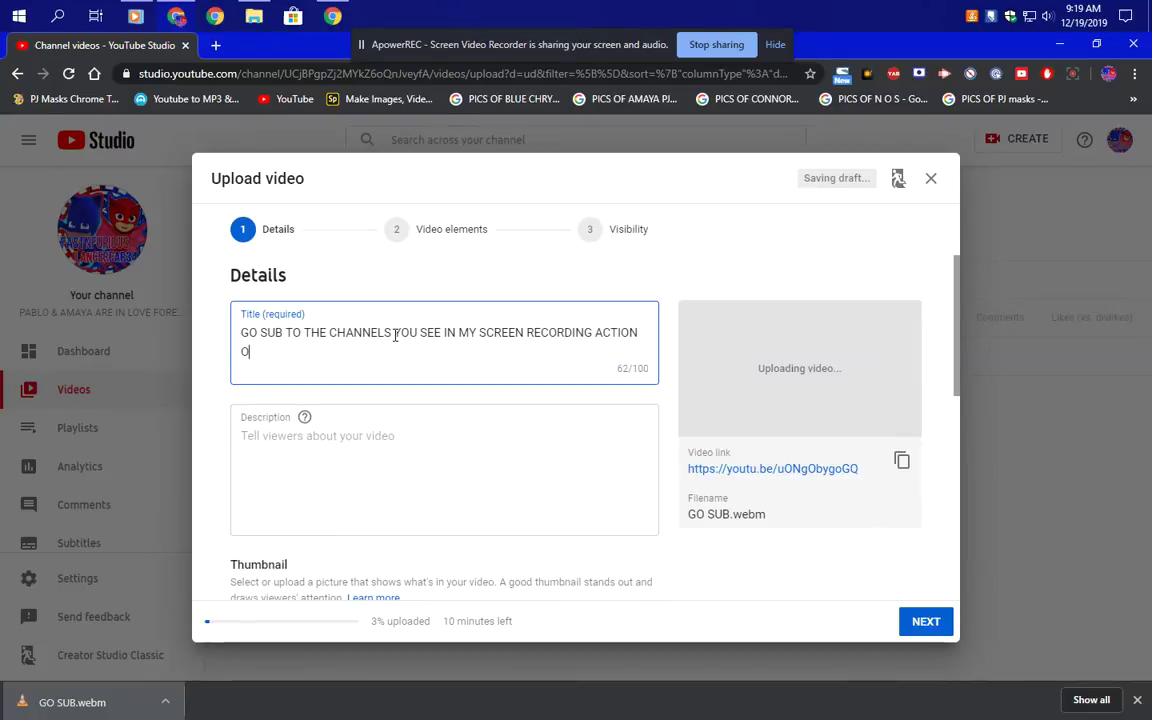
text(N MY PJ)
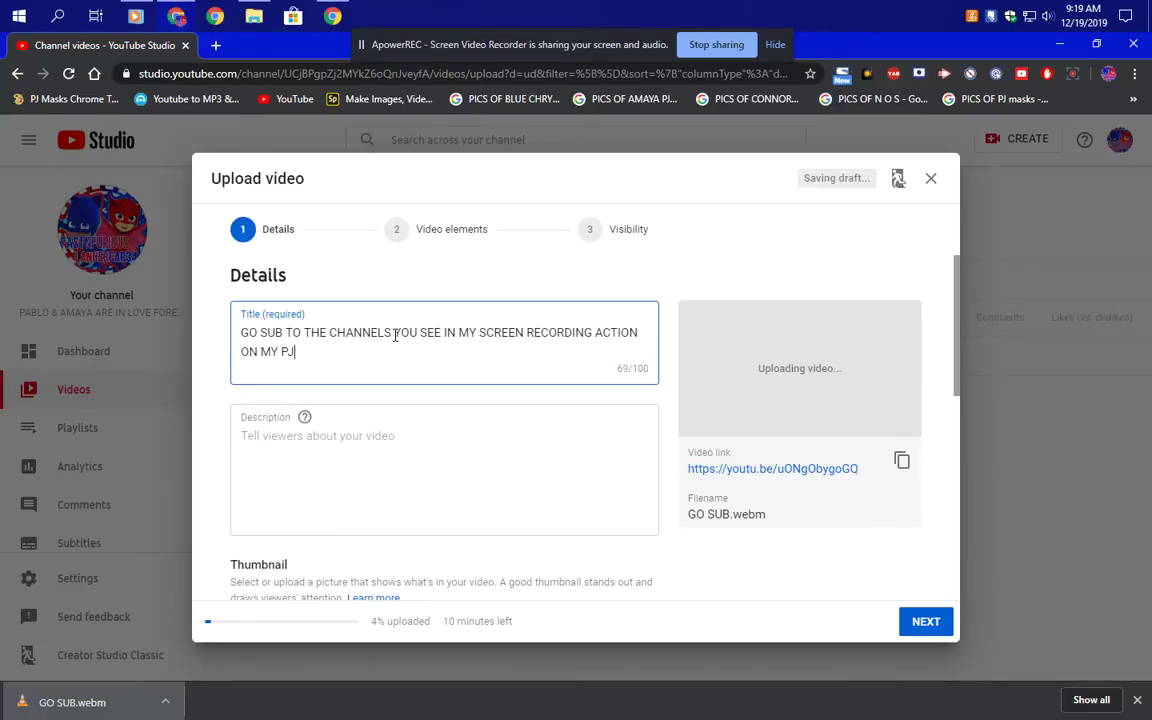
text( LENOVO COMPU)
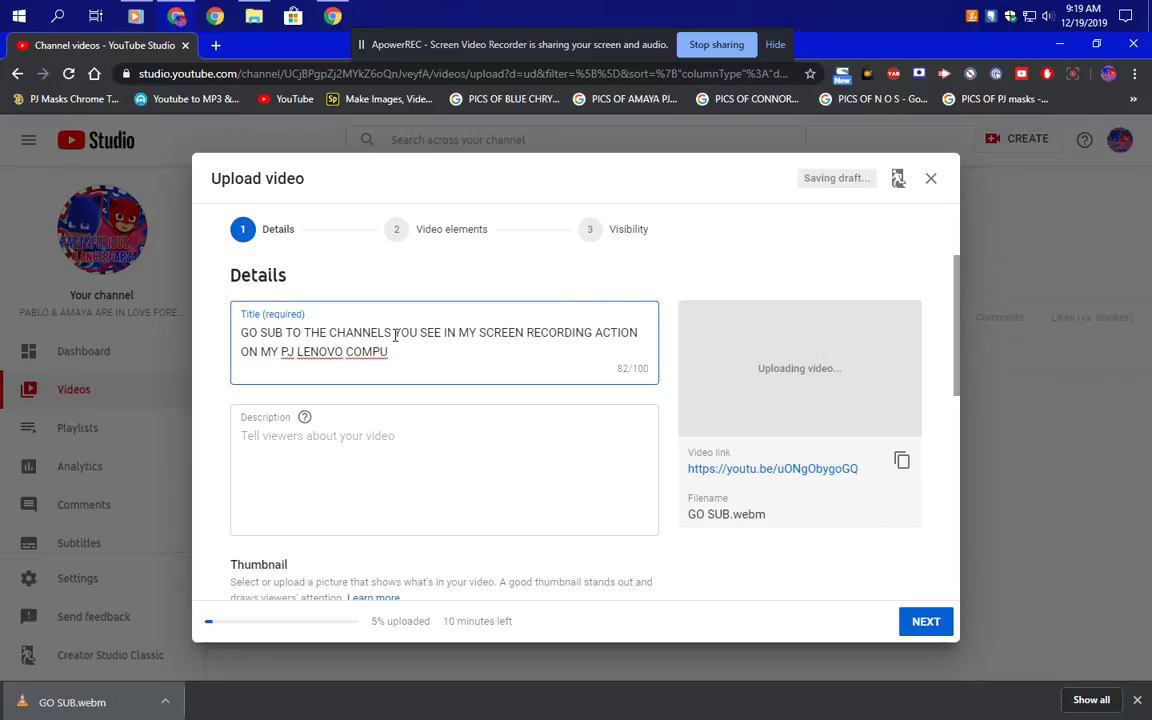
key(BackSpace)
text(U)
text(TER AS YOU S)
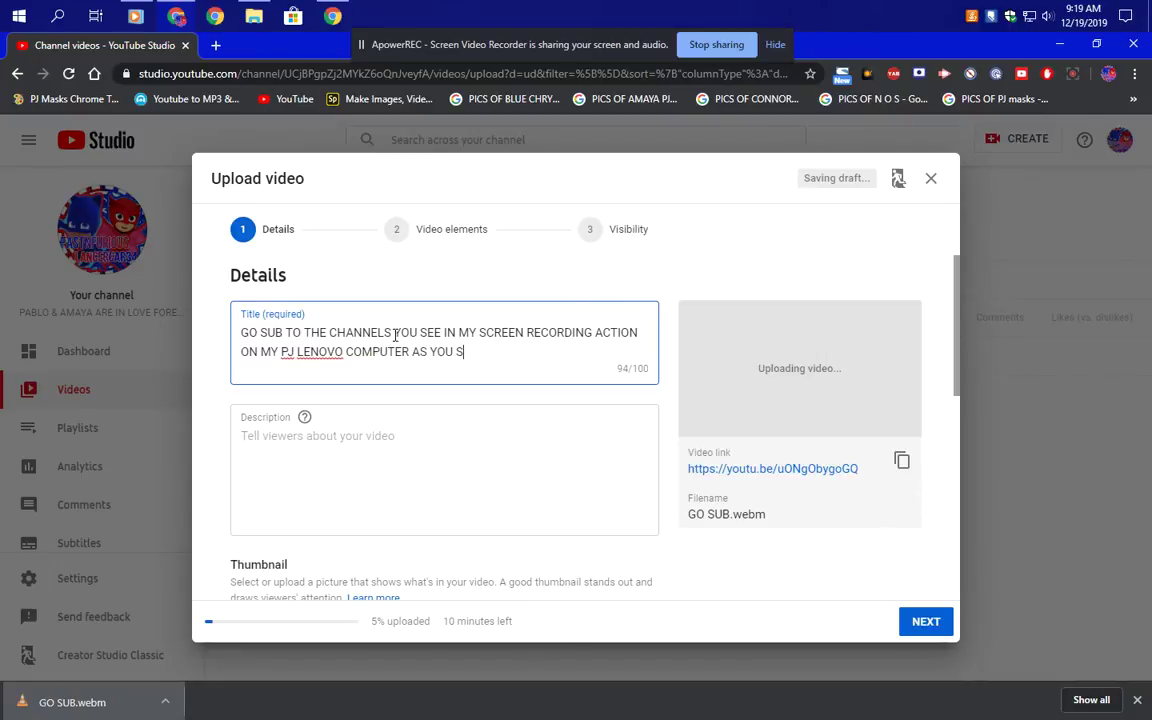
Try to end the video title with AS U SEE IN.
text(EE HERE)
key(BackSpace)
key(BackSpace)
key(BackSpace)
key(BackSpace)
key(BackSpace)
key(BackSpace)
key(BackSpace)
key(BackSpace)
key(BackSpace)
key(BackSpace)
key(BackSpace)
key(BackSpace)
text(U SEE IN)
key(BackSpace)
key(BackSpace)
key(BackSpace)
text(IN)
Shorten YOU to U after the word CHANNELS in the video title.
key(Left)
key(Left)
key(Left)
key(Left)
key(Left)
key(BackSpace)
key(BackSpace)
key(BackSpace)
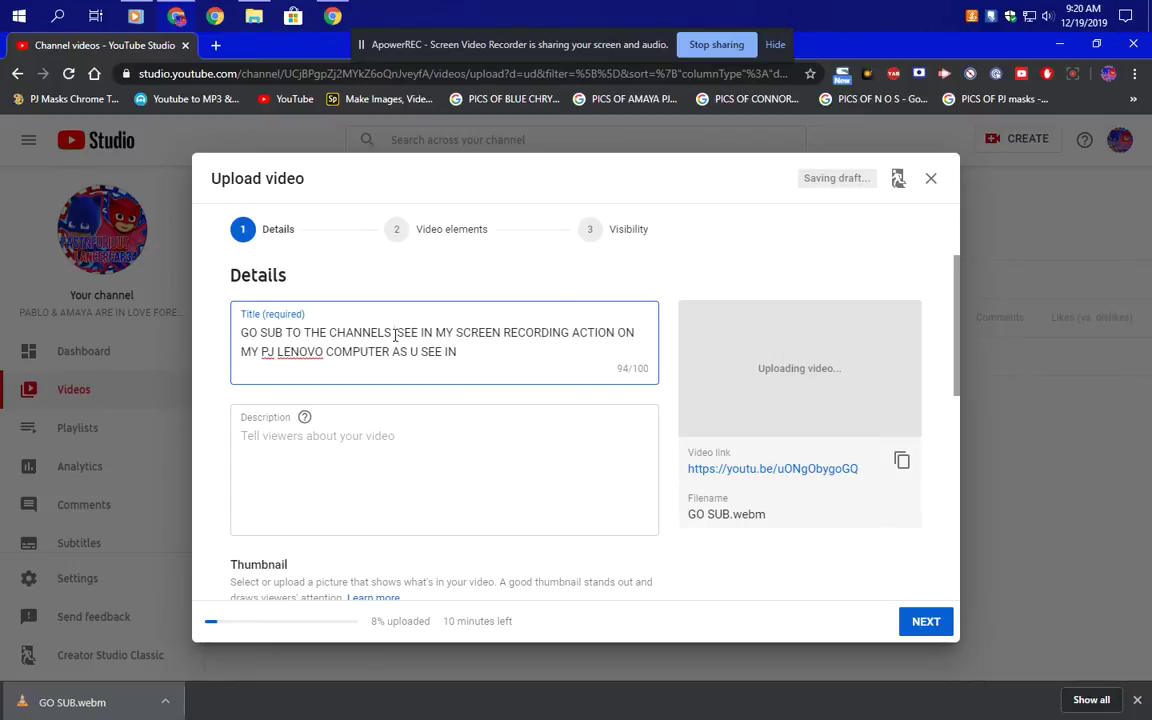
text(I)
key(End)
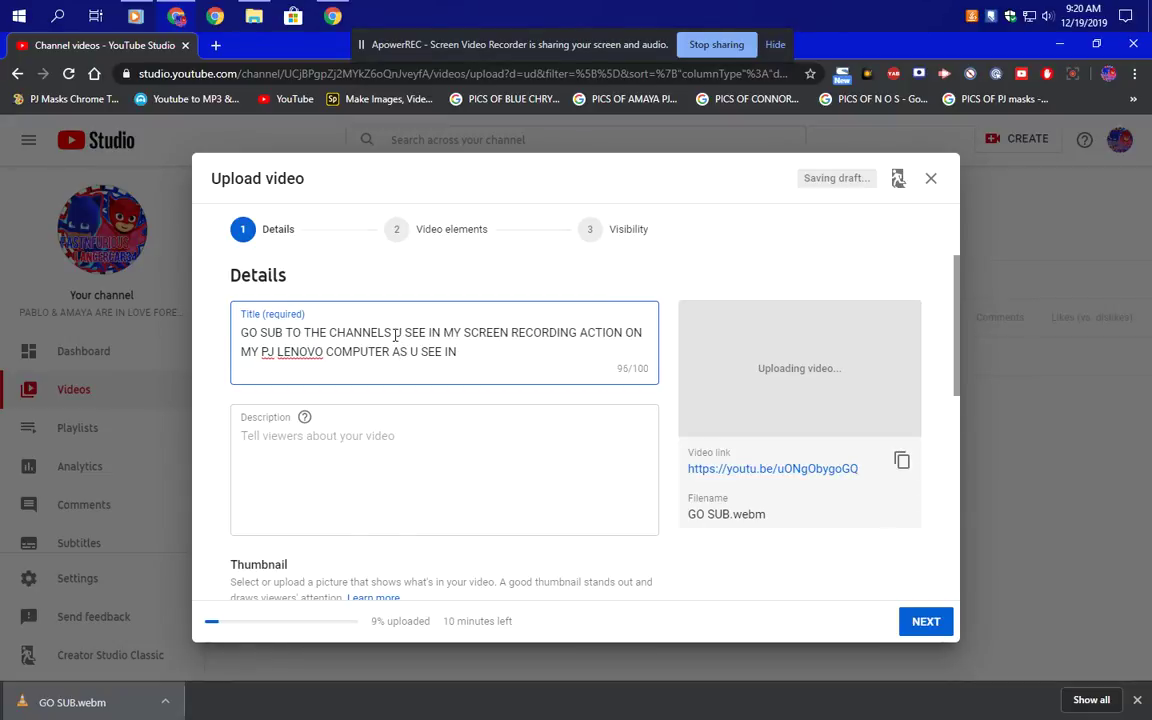
Replace everything after COMPUTER in the video title with RIGHT NOW.
text(VIDEO)
key(BackSpace)
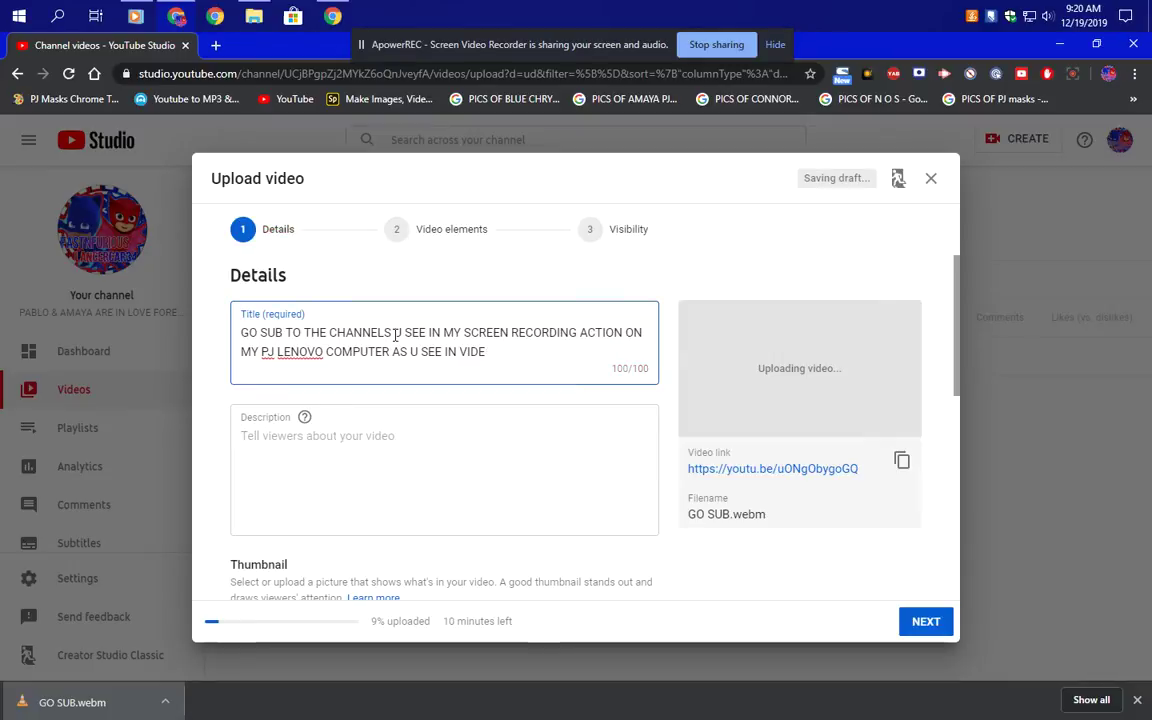
key(BackSpace)
key(BackSpace)
key(BackSpace)
key(BackSpace)
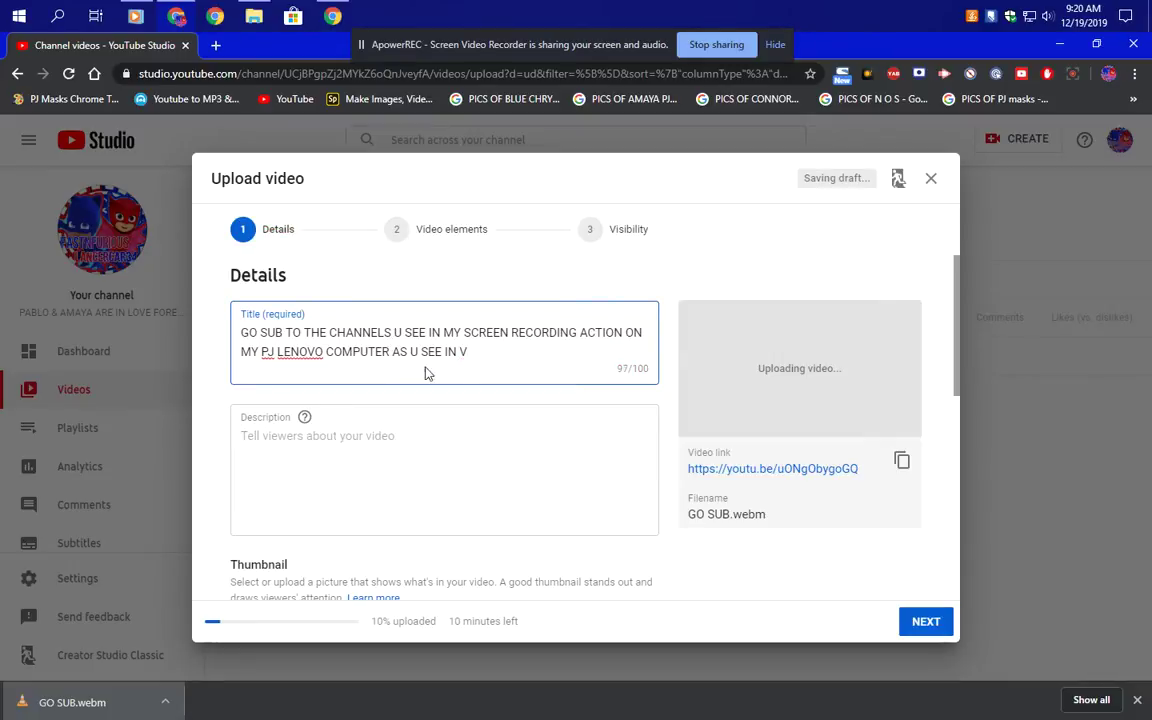
key(BackSpace)
key(BackSpace)
key(BackSpace)
key(BackSpace)
key(BackSpace)
key(BackSpace)
key(BackSpace)
key(BackSpace)
key(BackSpace)
key(BackSpace)
key(BackSpace)
key(BackSpace)
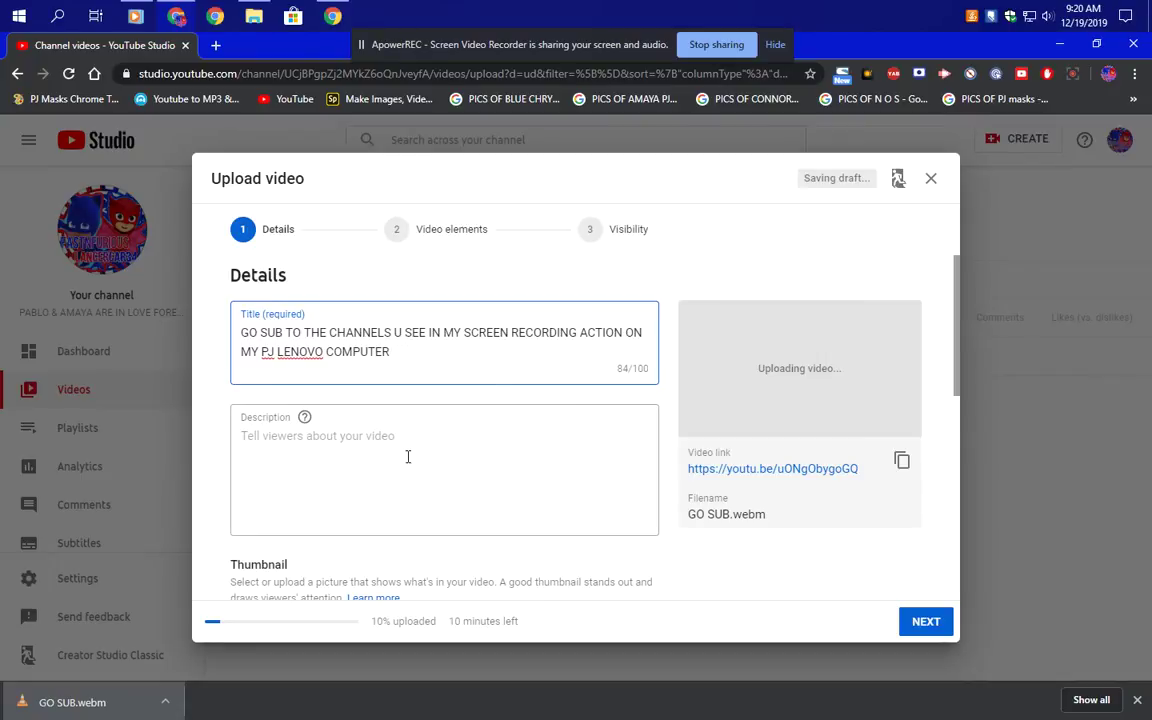
click(391, 437)
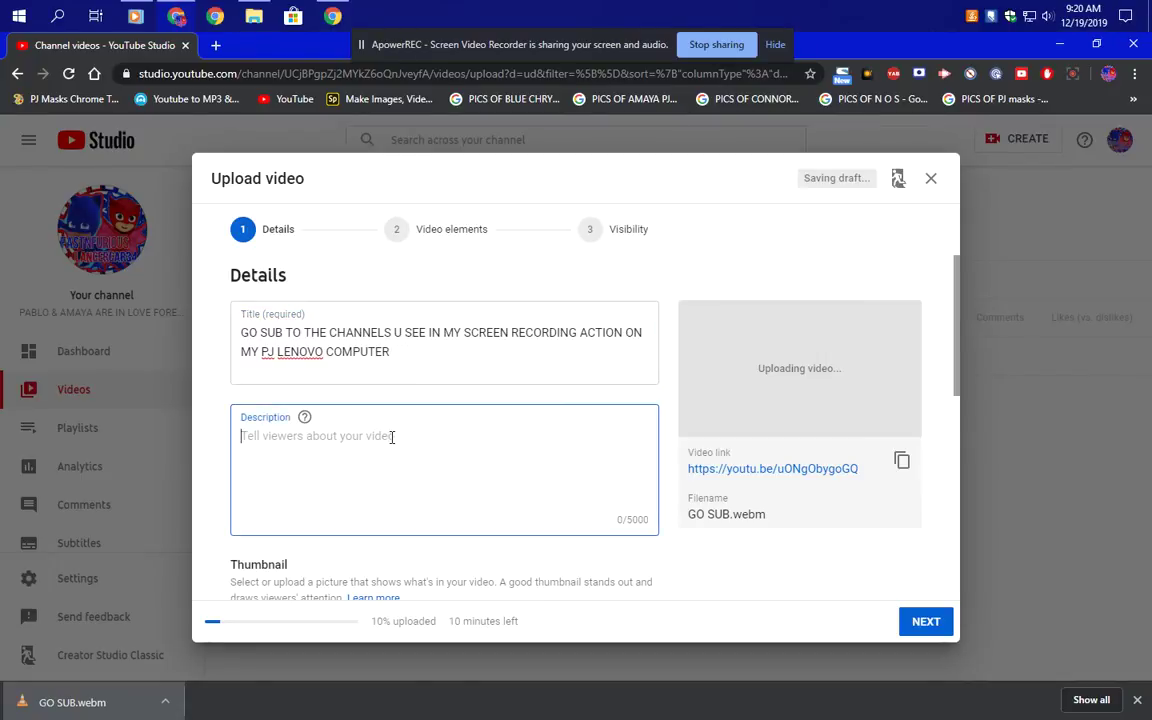
click(423, 355)
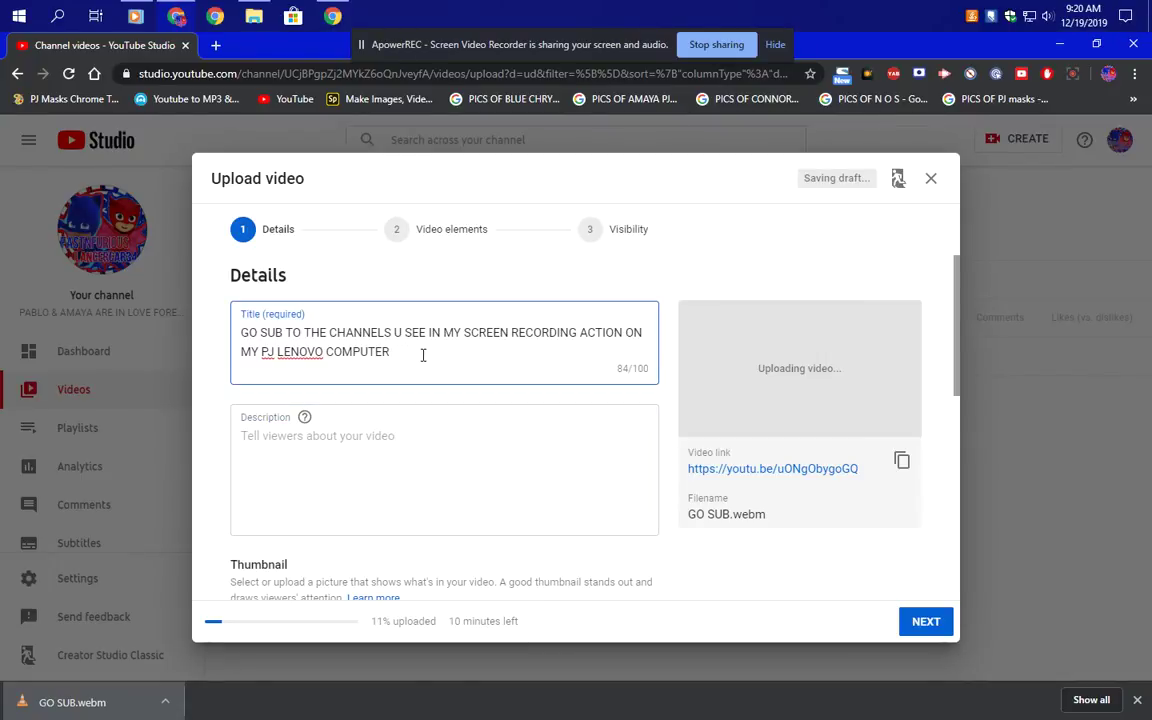
text(RIGHT NOW)
Close the downloads bar and start the video description with the two name hashtags, followed by a blank line.
click(378, 450)
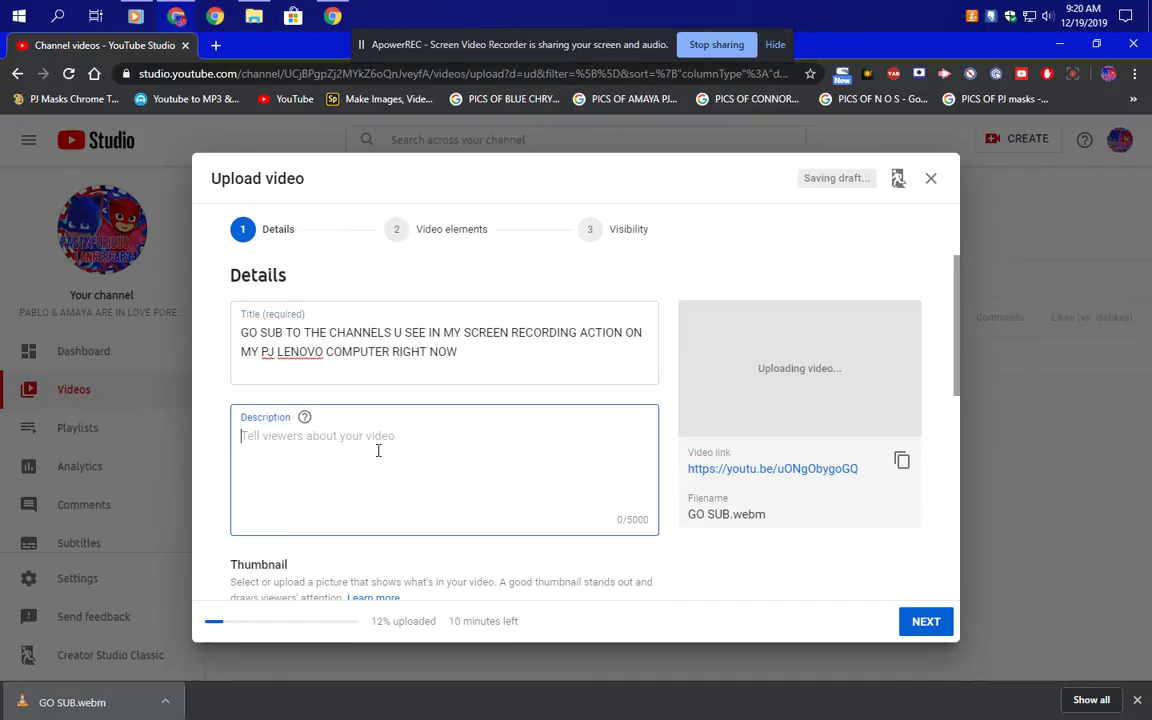
click(1137, 700)
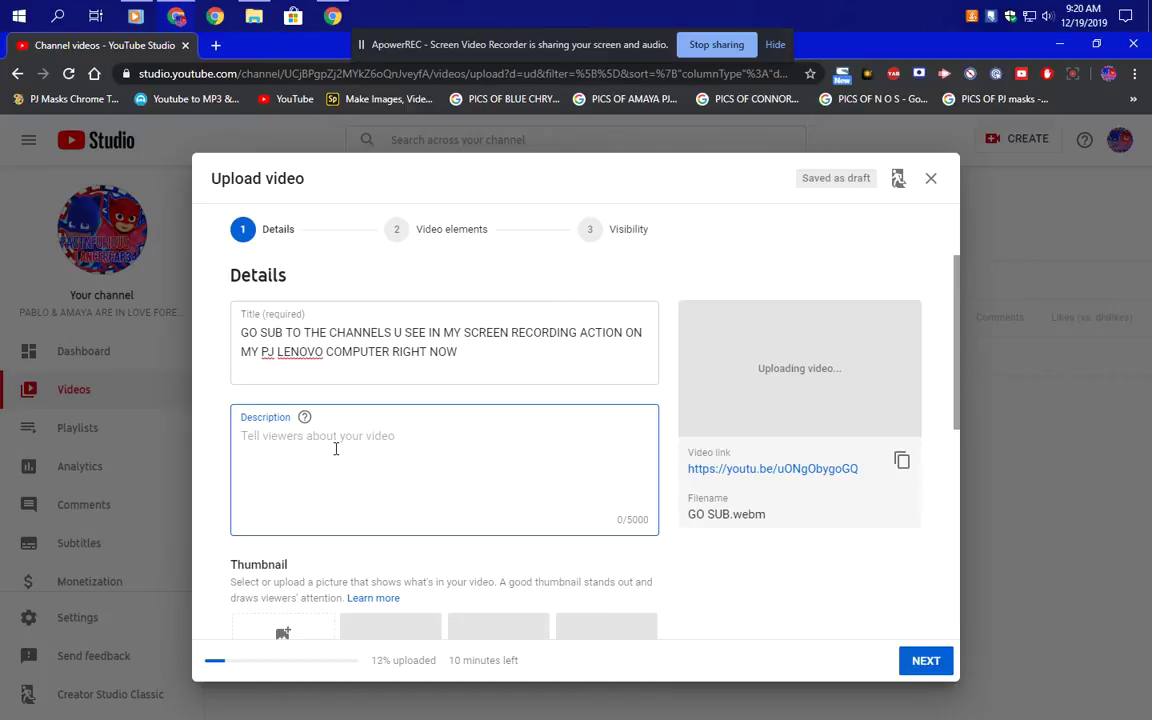
text(#)
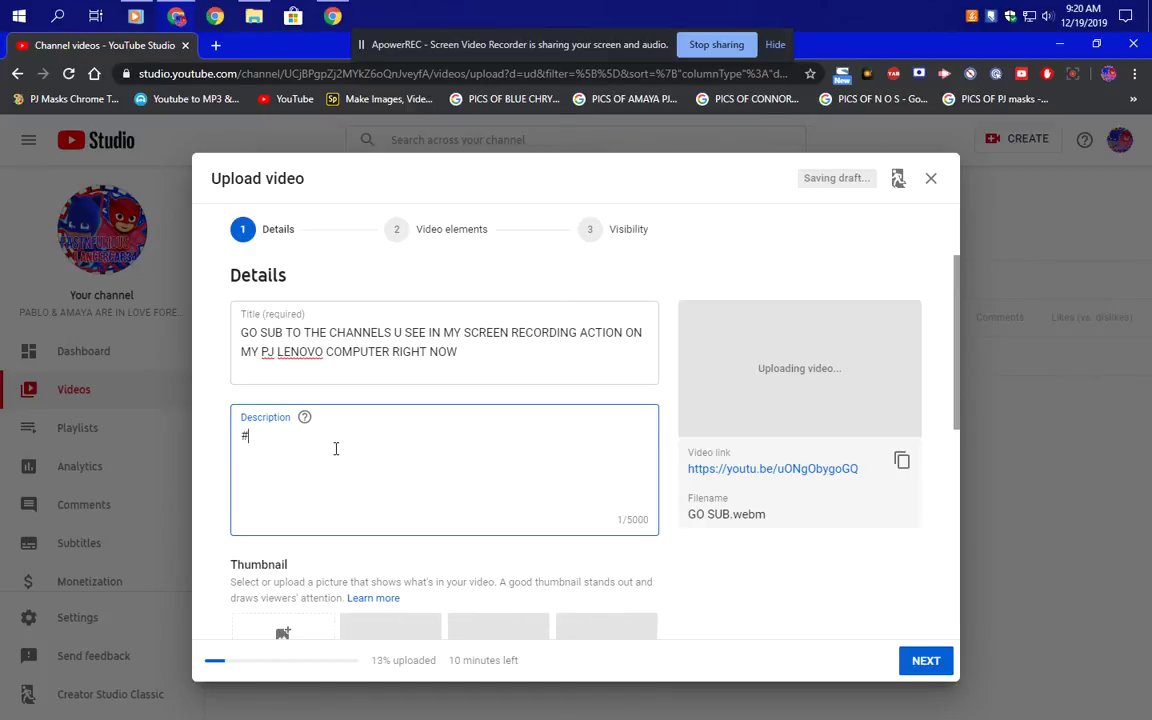
text(Amaya15 #Pablo37)
key(Return)
key(Return)
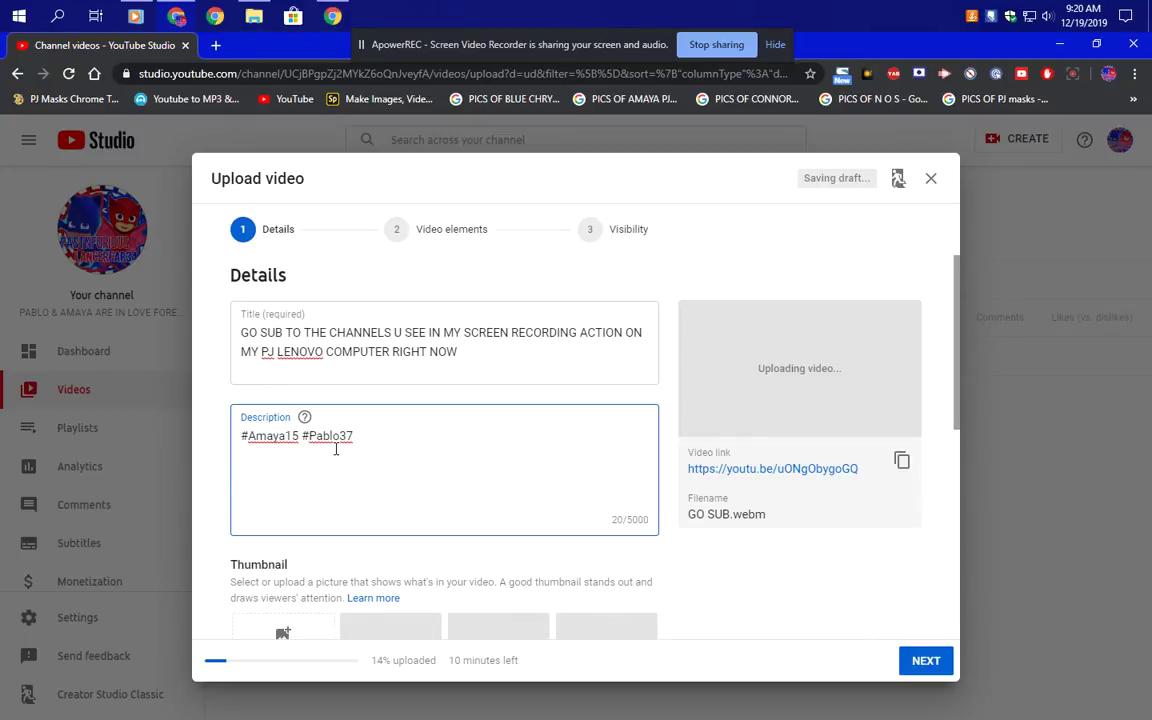
Begin a description paragraph reading THIS IS A COOL 1 HOUR VIDEO OF ME SUBBING TO CHANNELS.
text(THIS IS A COOL 1 H)
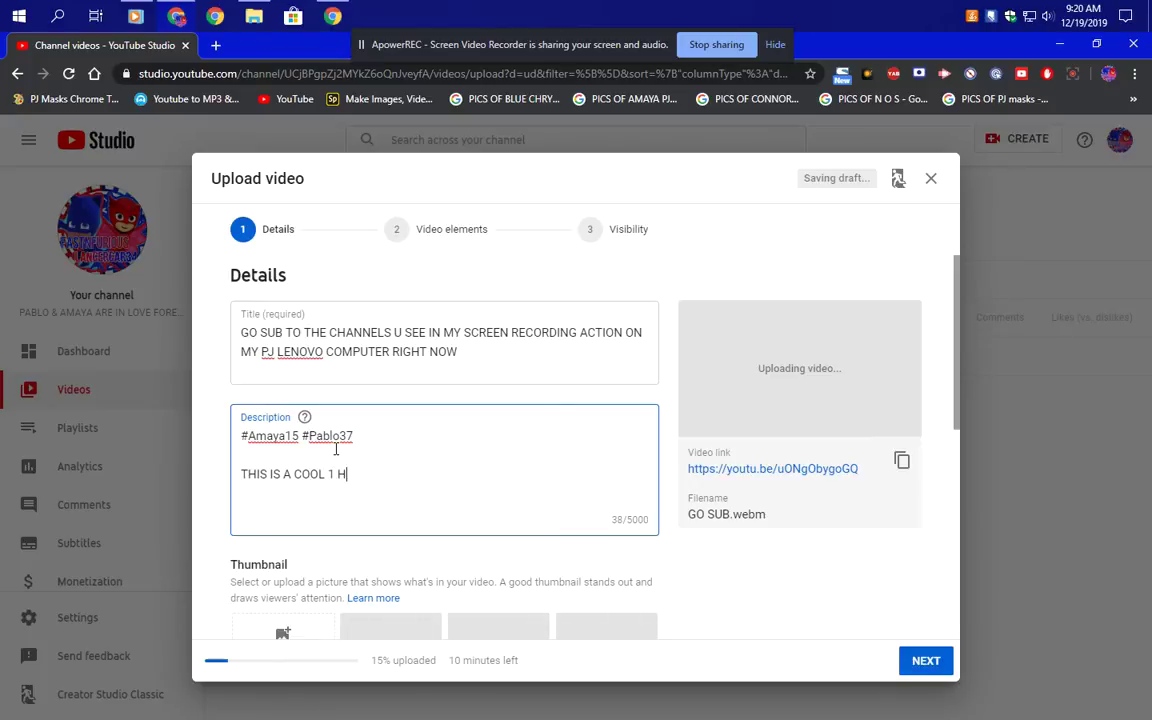
text(OUR VIDEO UM)
key(BackSpace)
key(BackSpace)
text(OF ME)
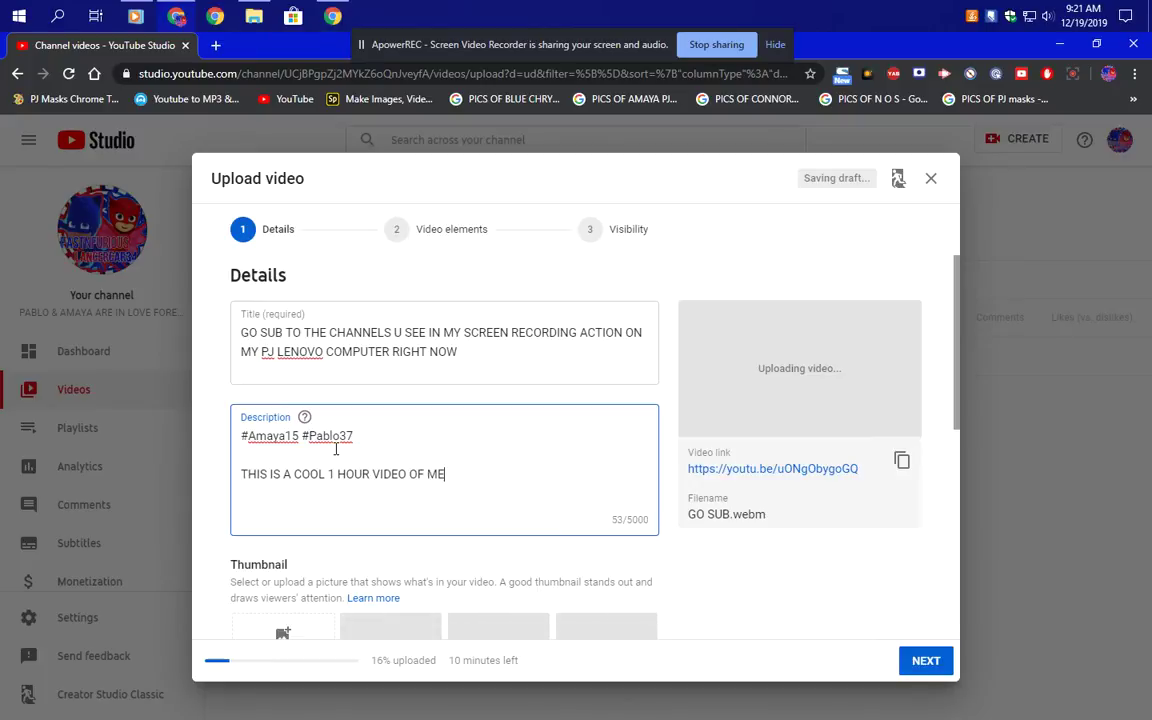
text( SUBBING TO CHANNEL)
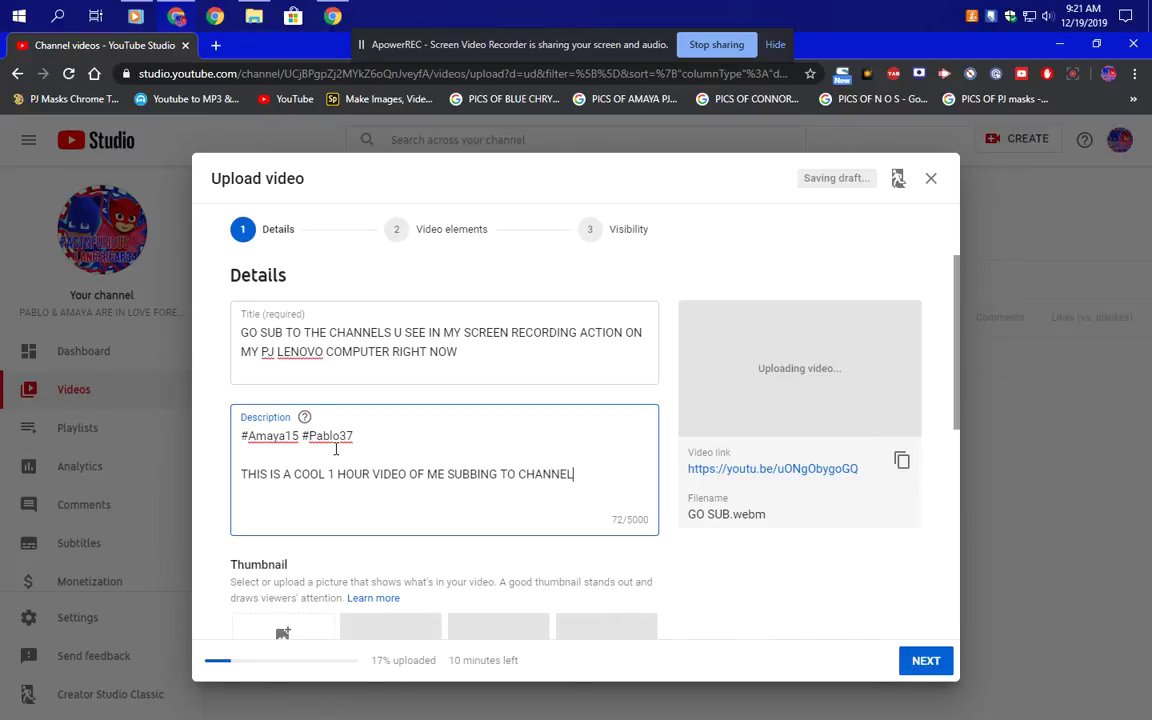
Continue the paragraph with AND UN SUBBING TO CHANNELS THAT WERE NOT NEEDED IN MY SCREEN RECORDING ACTION, followed by a blank line.
text(S AND UN SUBBING TO CH)
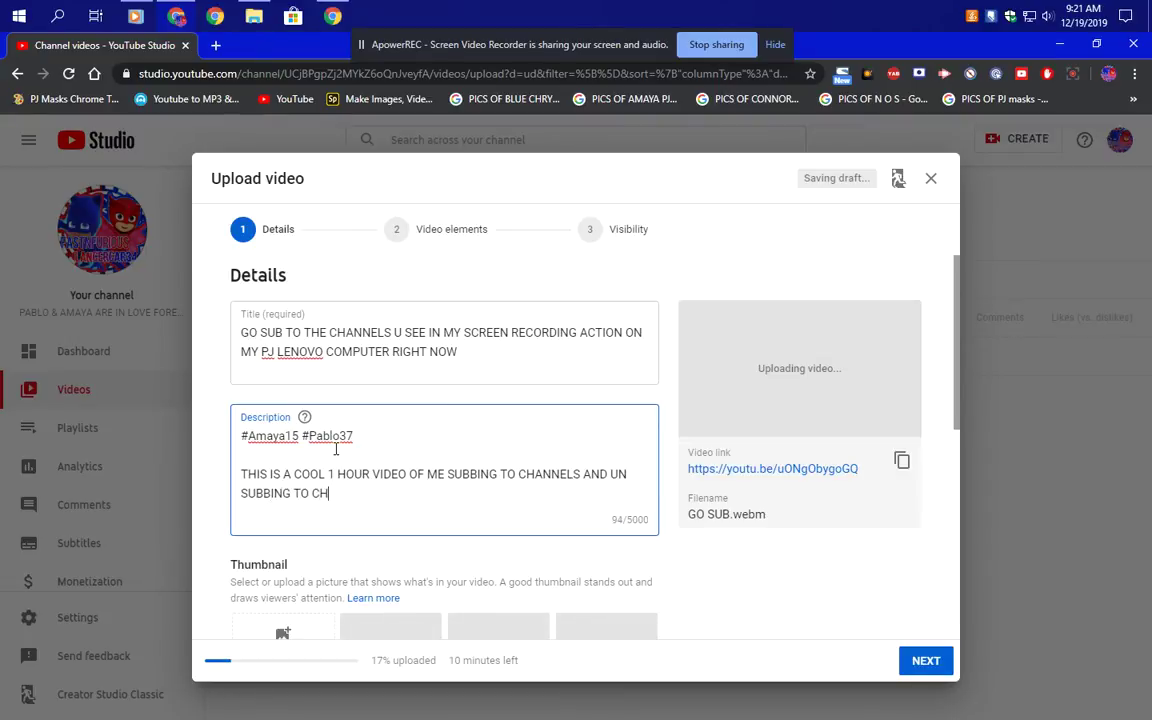
text(ANNELS THAT WERE NOT NEED)
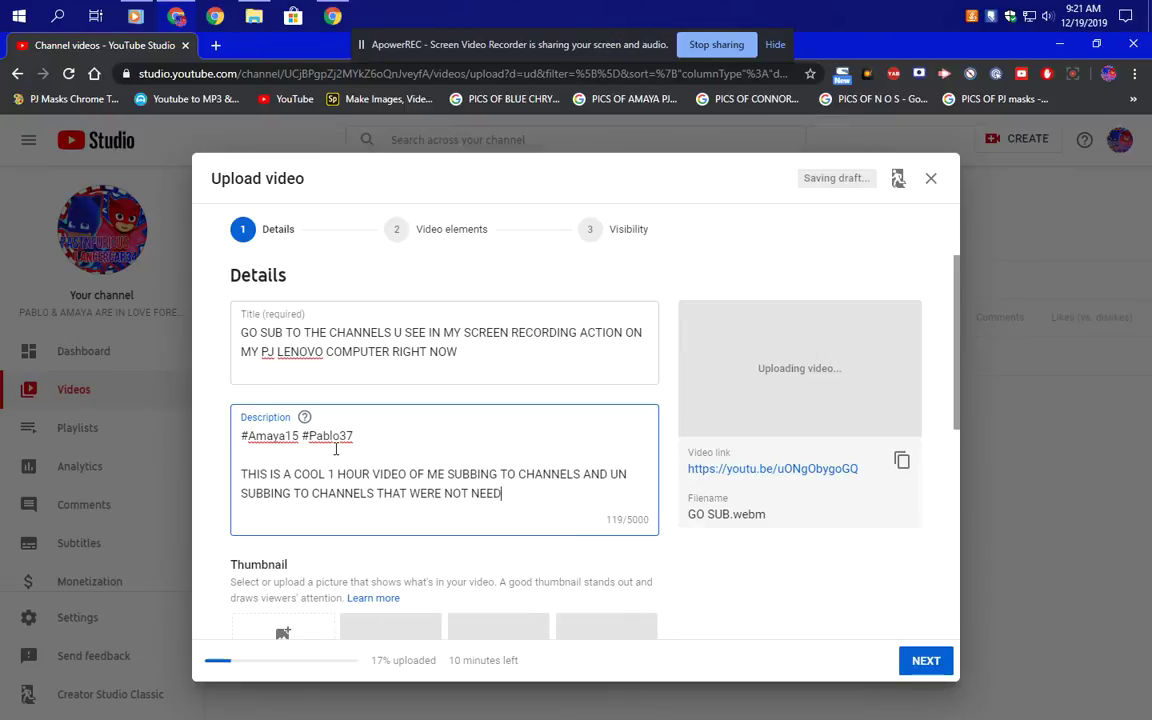
text(ED IN MY SCREEN R)
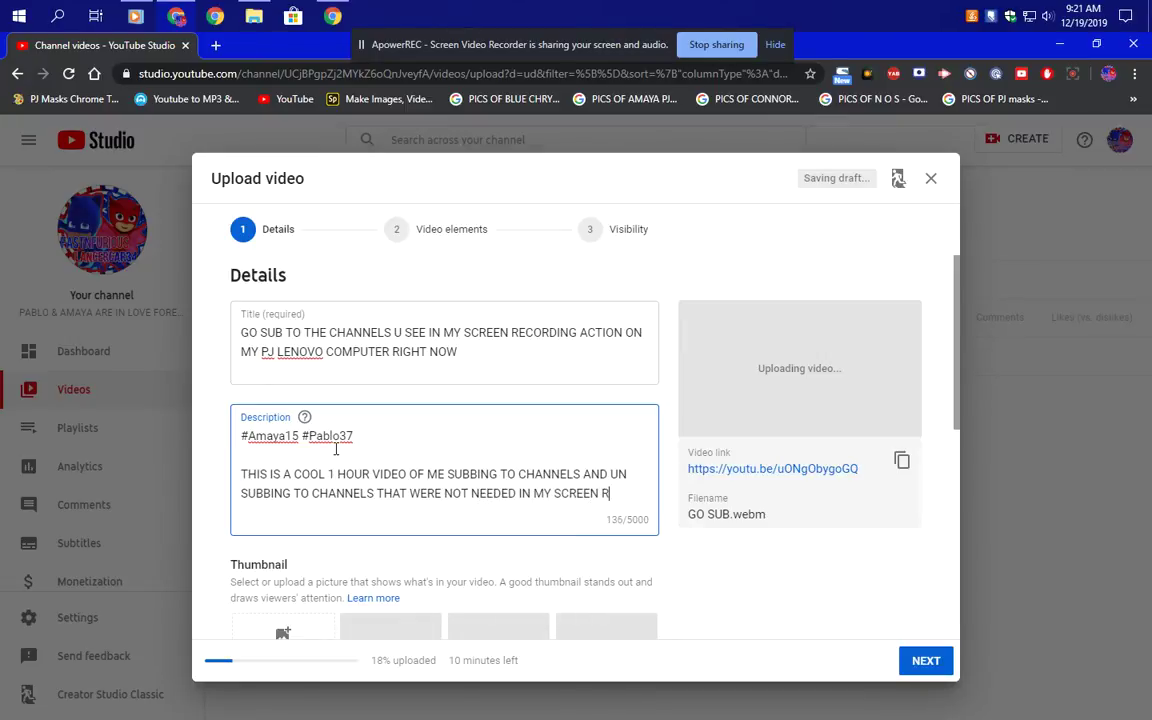
text(ECORDING A)
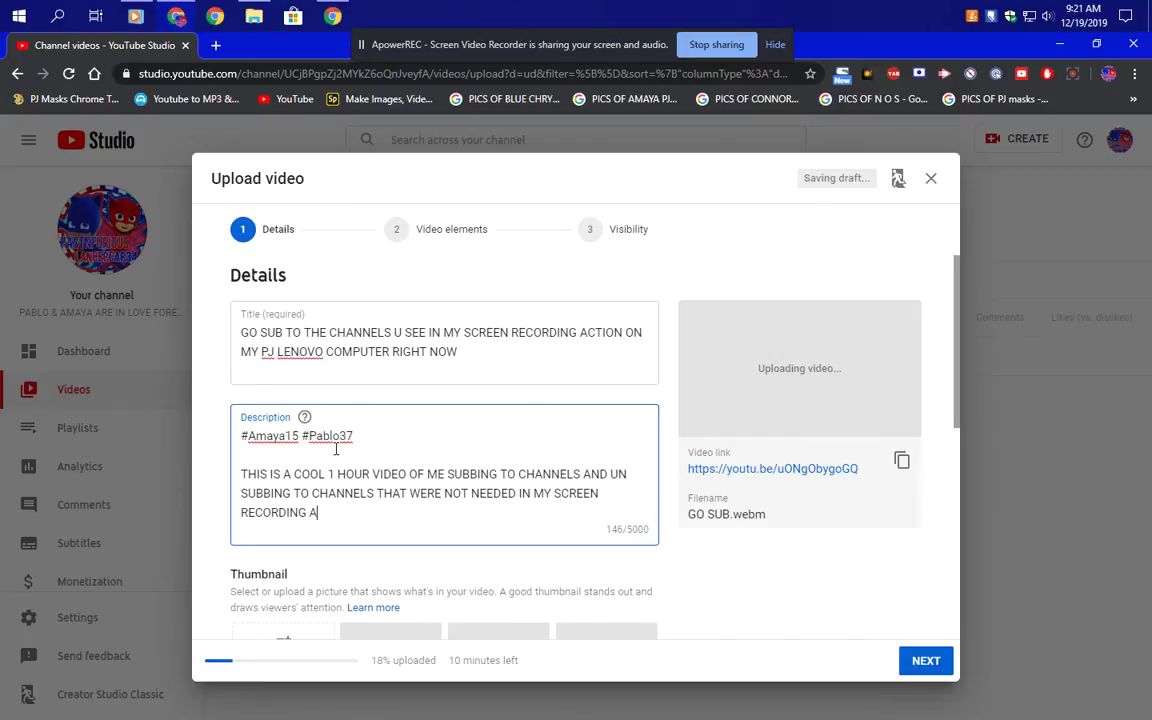
text(CTION)
key(Return)
key(Return)
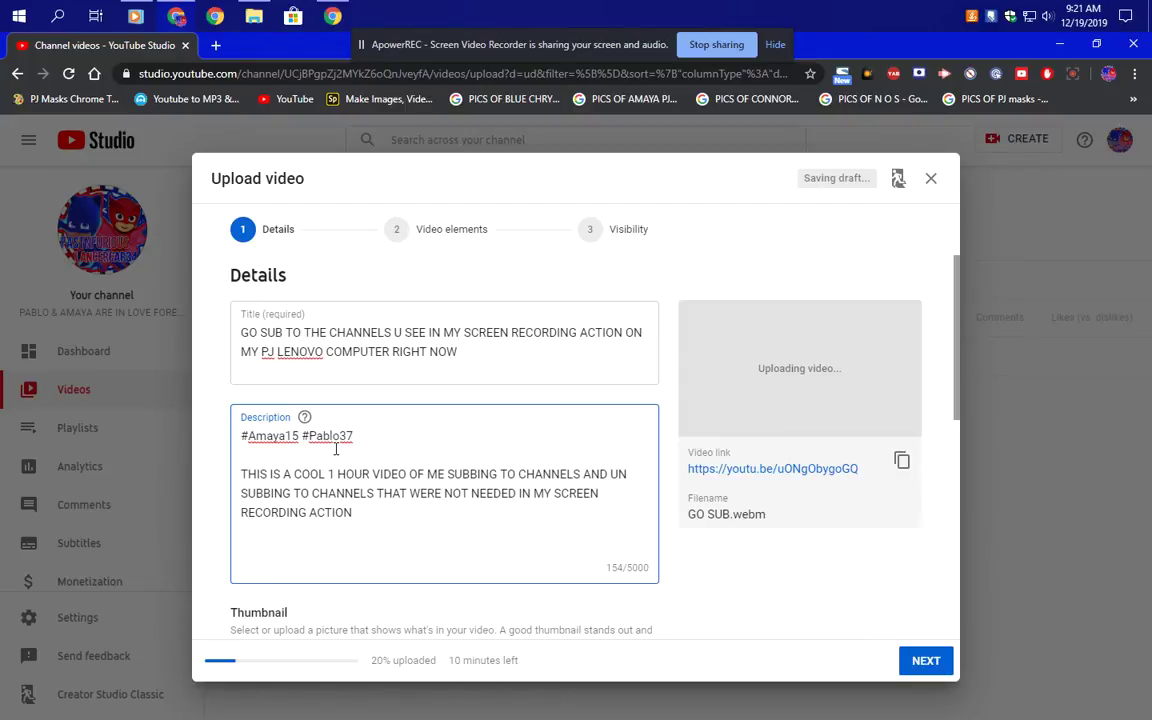
Add the paragraph GO SUB TO THE YOUTUBE CHANNELS YOU SEE IN MY VIDEO ON MY PJ LENOVO COMPUTER AND KEEP UP TO DATE FOR MY LATEST VIDEOS.
text(GO SUB TO THE YOUTUBE CHANNEL)
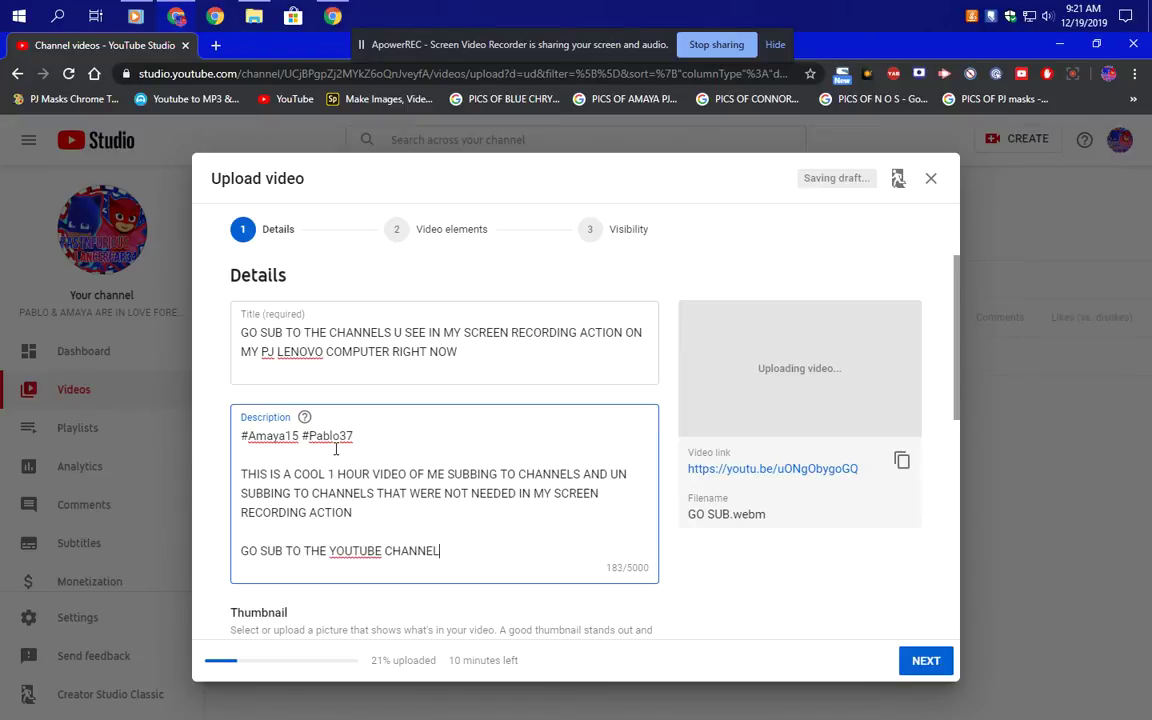
text(S YOU SEE IN MY VIDEO)
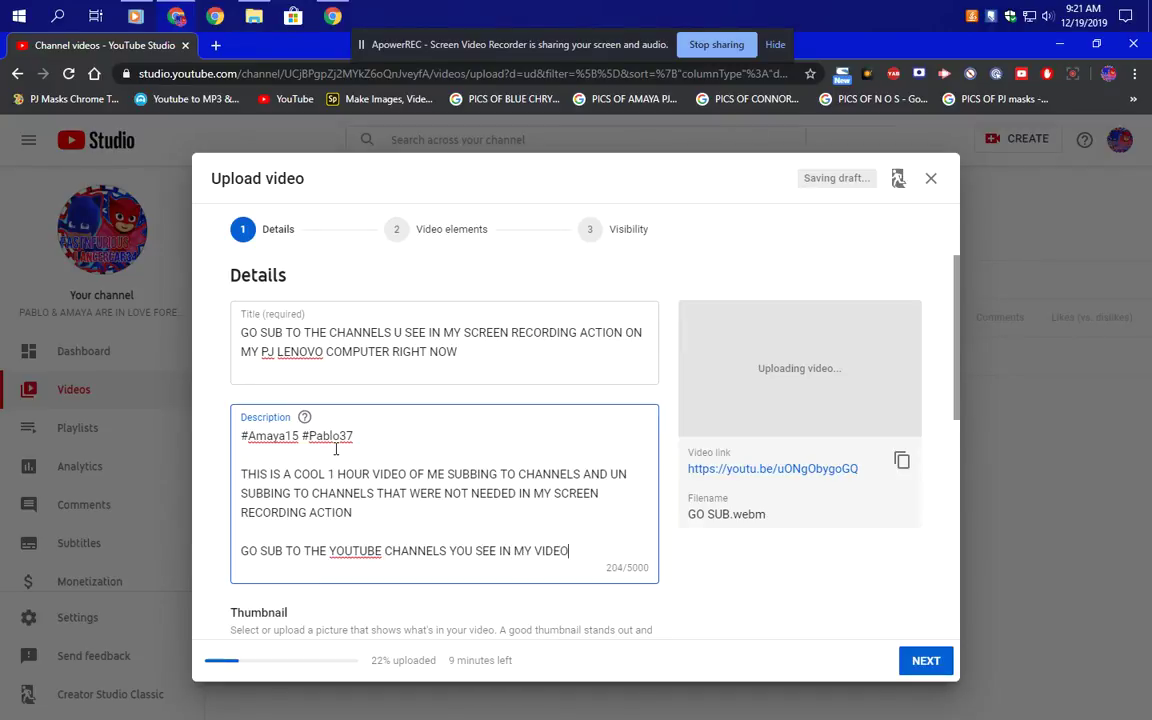
text( ON MY PJ LENOV)
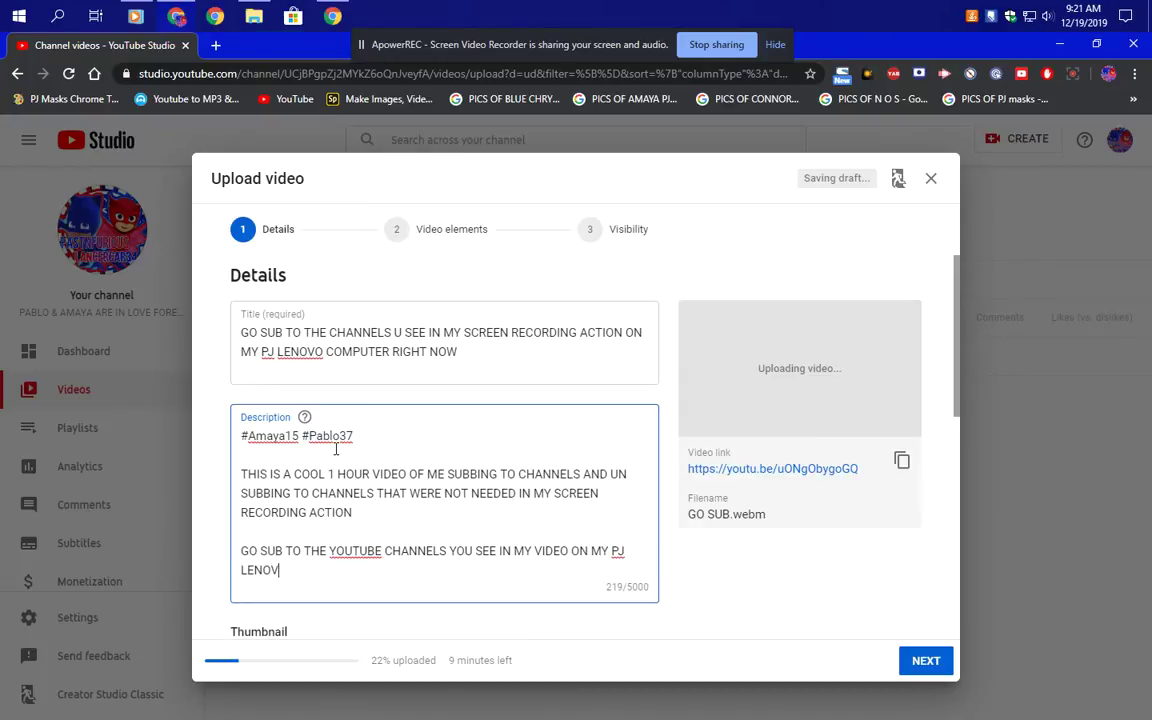
text(O COMPUTER)
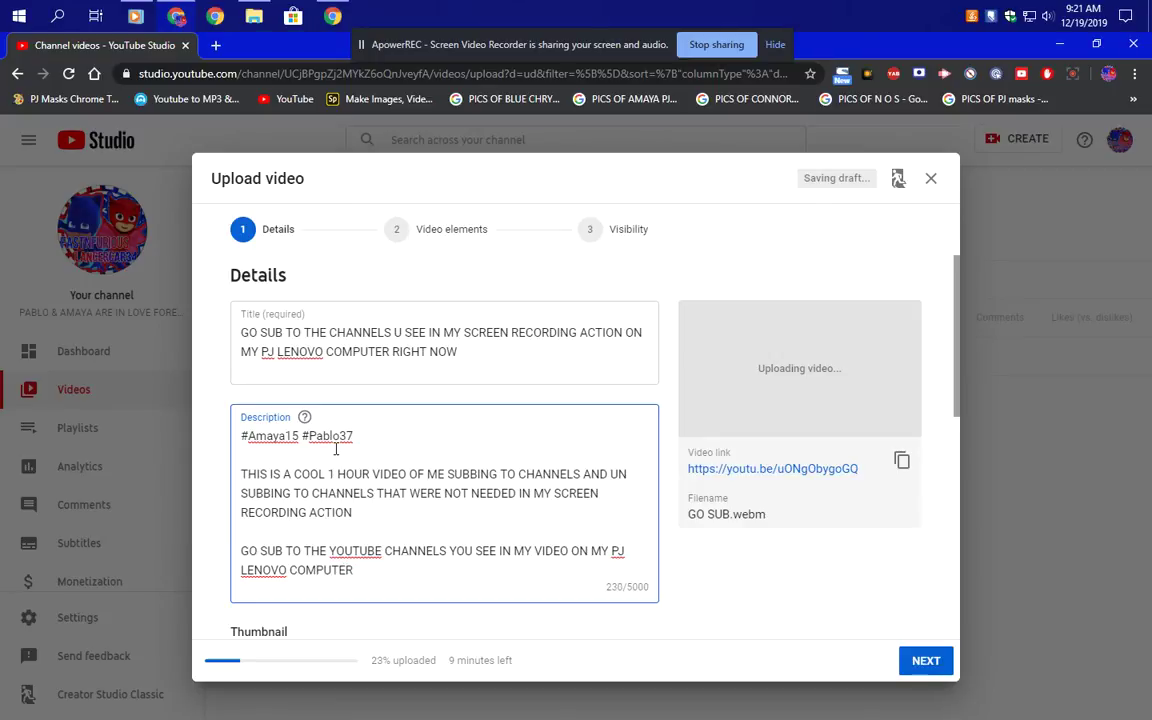
text( AND KEEP UP TO DATE FOR MY L)
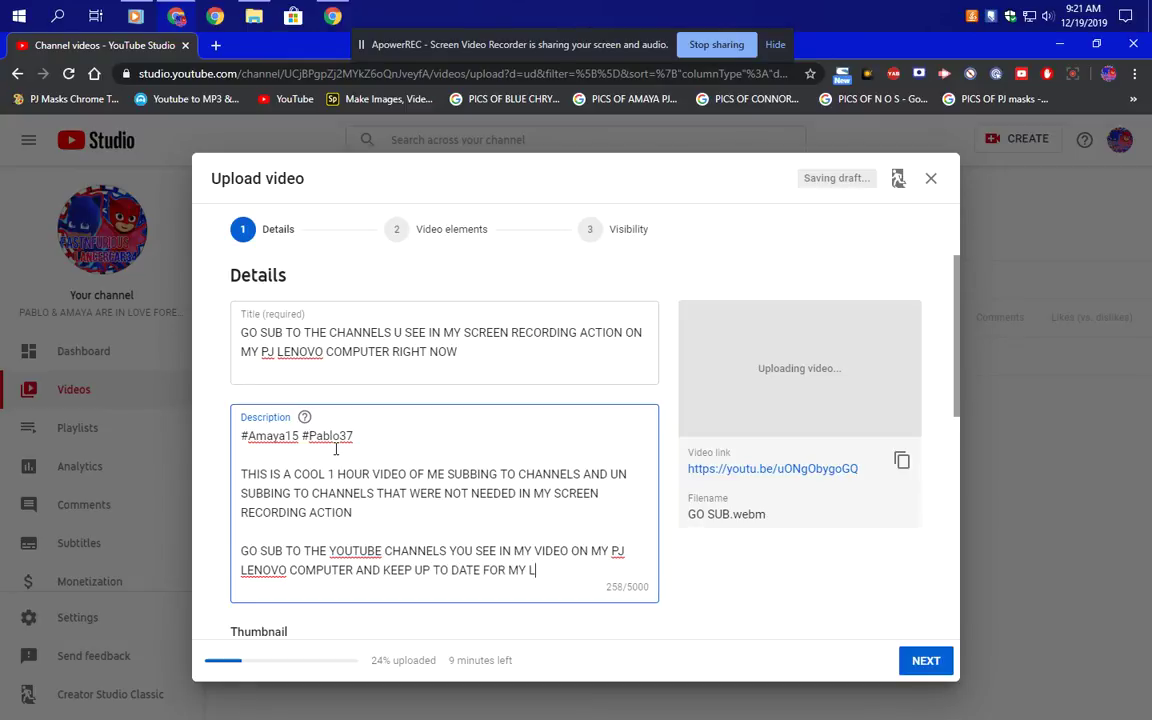
text(ATES T VIDEOS)
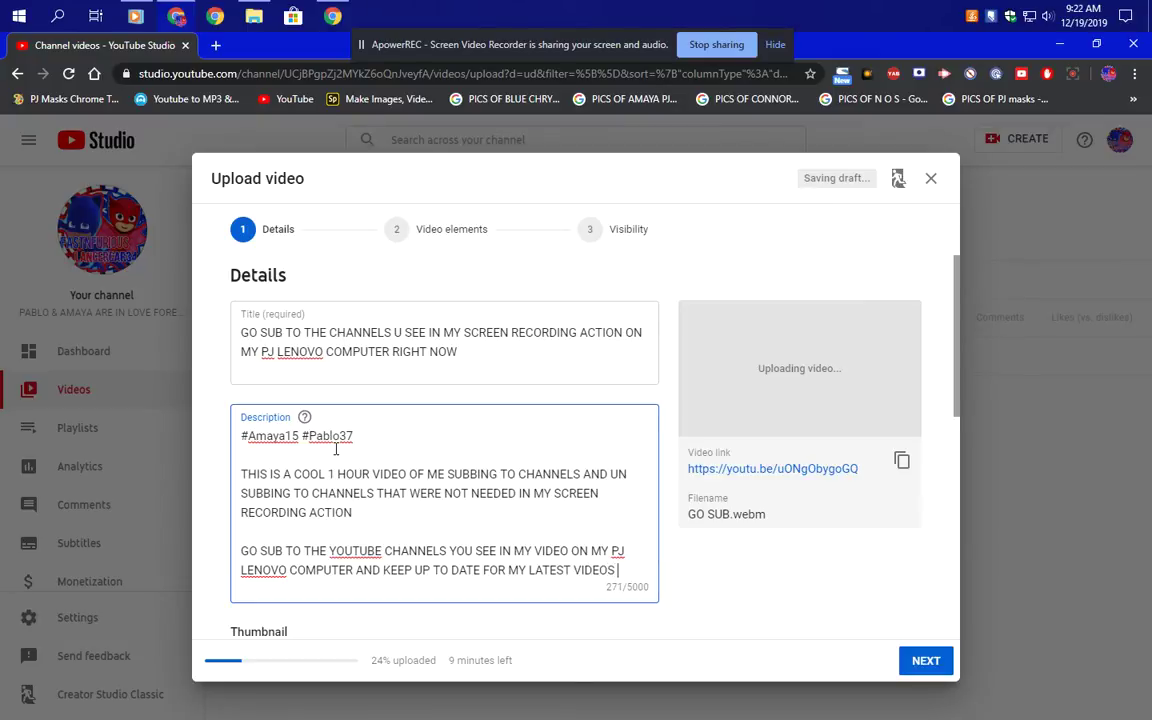
Add the paragraph SMASH THE SUB AND SMASH THE NOTIFICATIONS DOWN BELOW YOU after two blank lines, followed by another blank line.
key(Return)
key(Return)
key(Return)
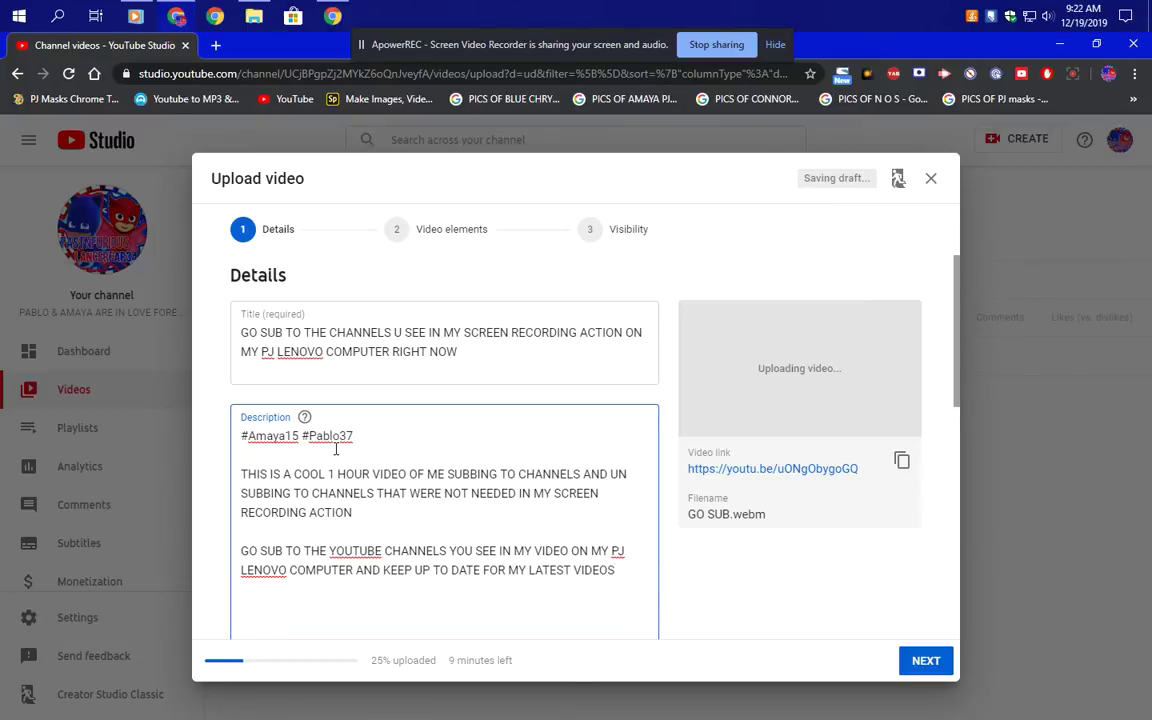
text(SMASH)
scroll(335, 436, down, 3)
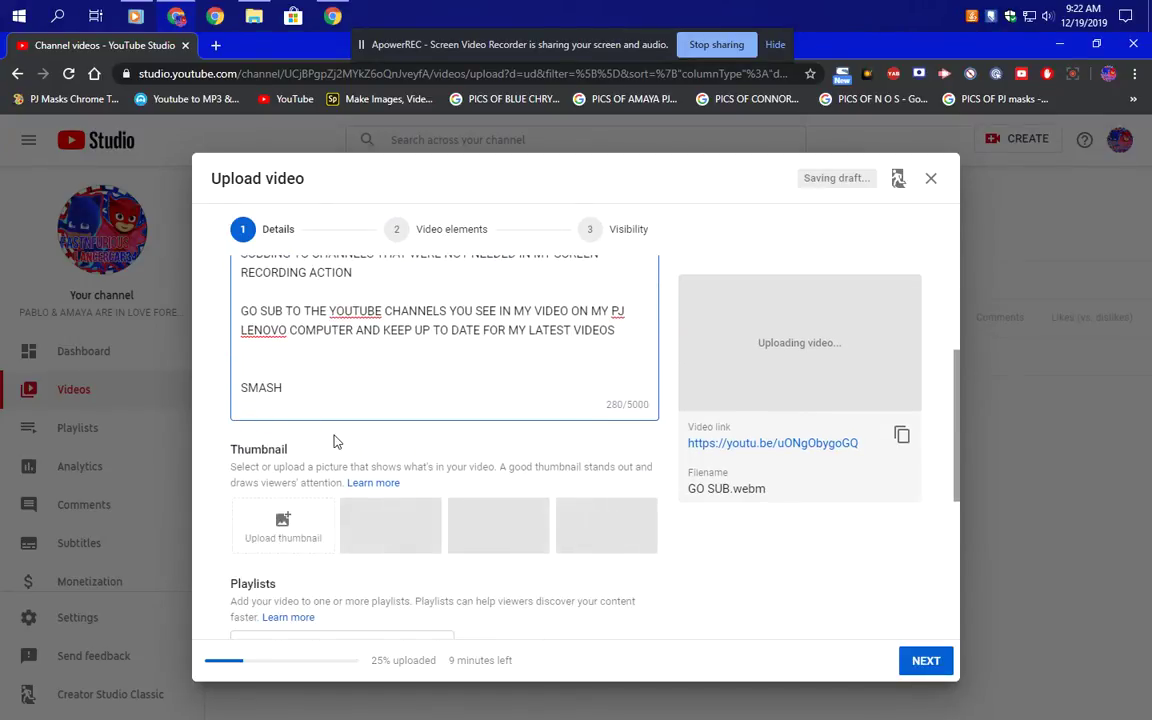
text(THE SUB AND SMASH)
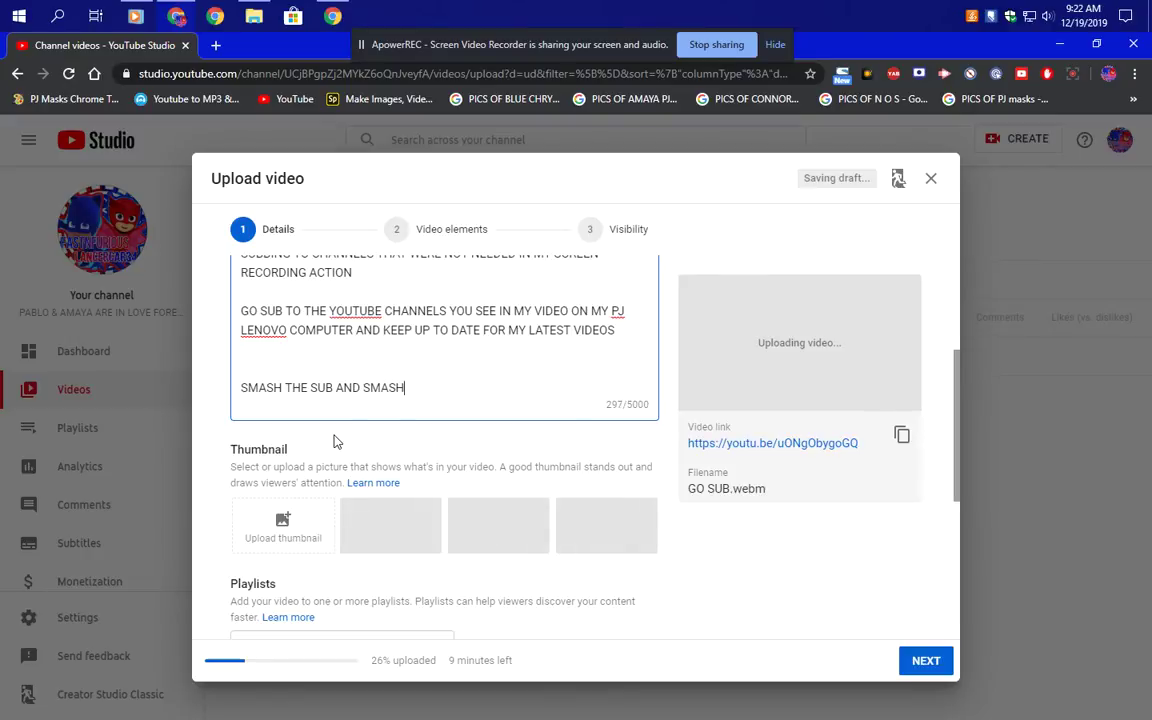
text( THE NOTIFICATIONS DOWN B)
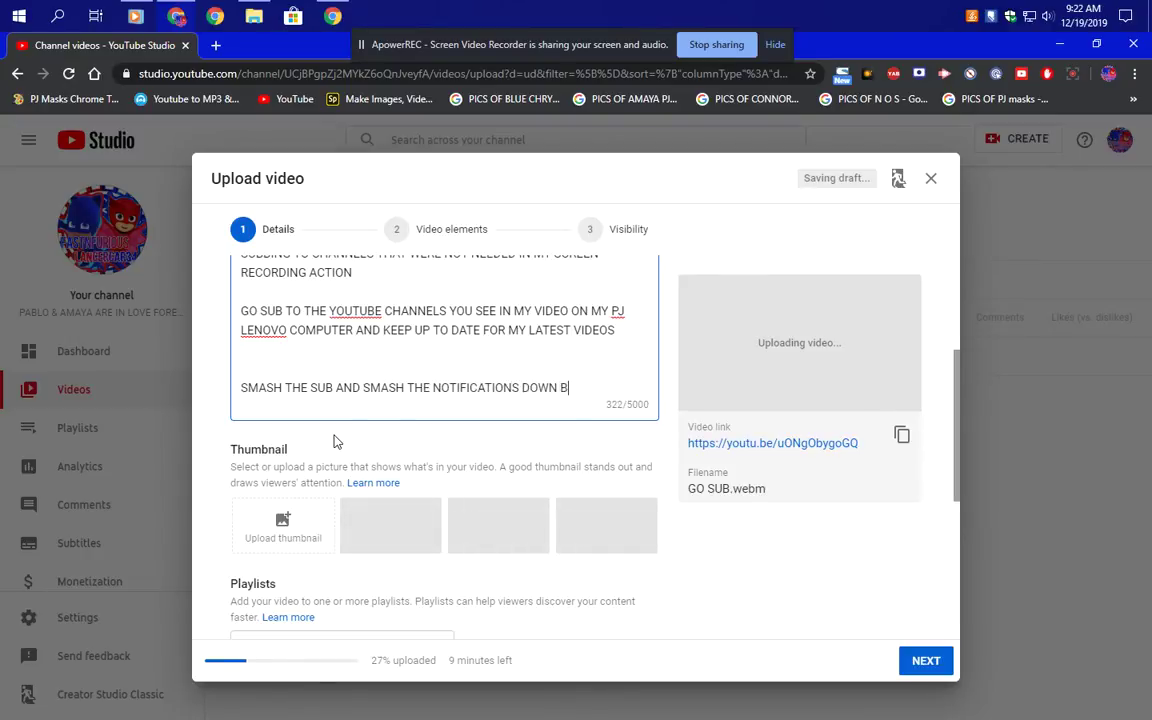
text(ELOW YOU)
key(Return)
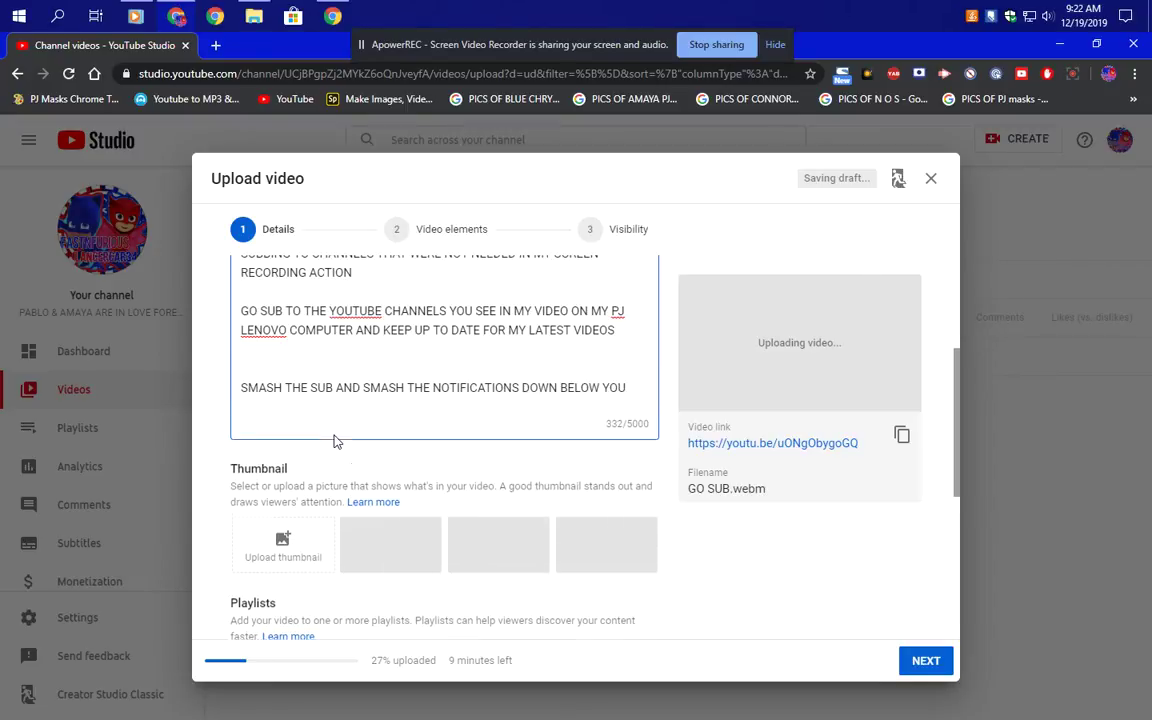
key(Return)
Add the paragraph COMMENT DOWN BELOW THE SECTION IN ORDER TO KEEP UP TO DATE FOR MY LATEST VIDEOS AND SO MUCH MORE TO LOVE.
text(COMMENT D)
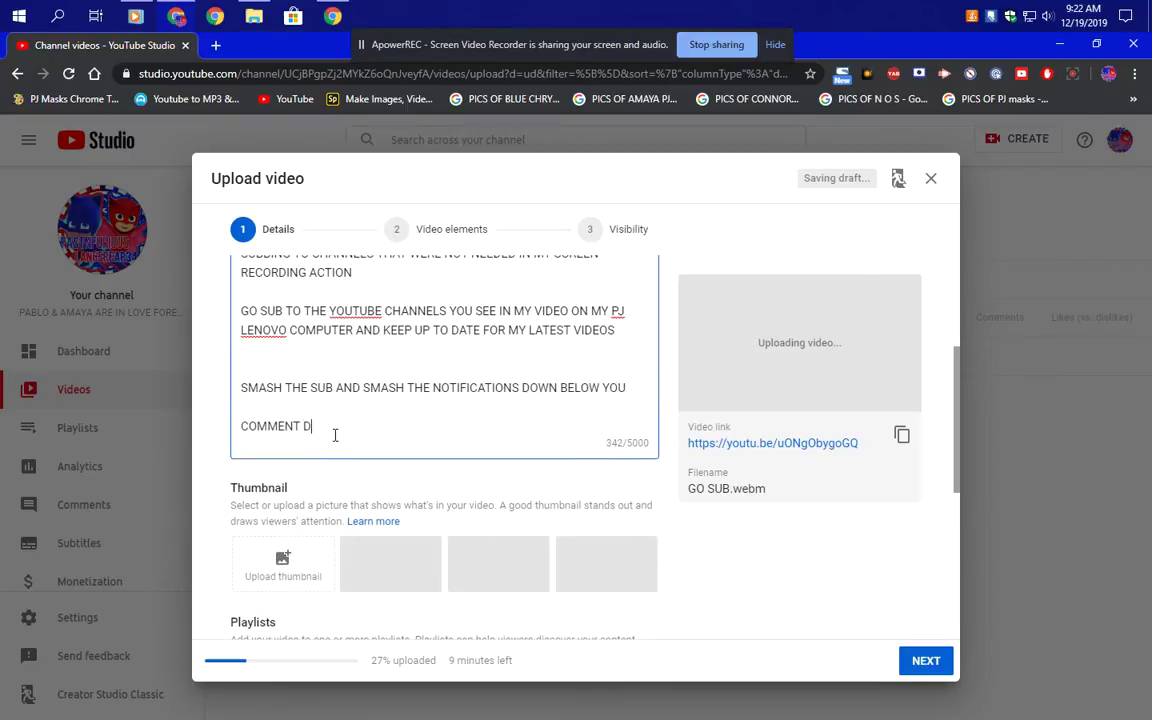
text(OWN BELOW THE S)
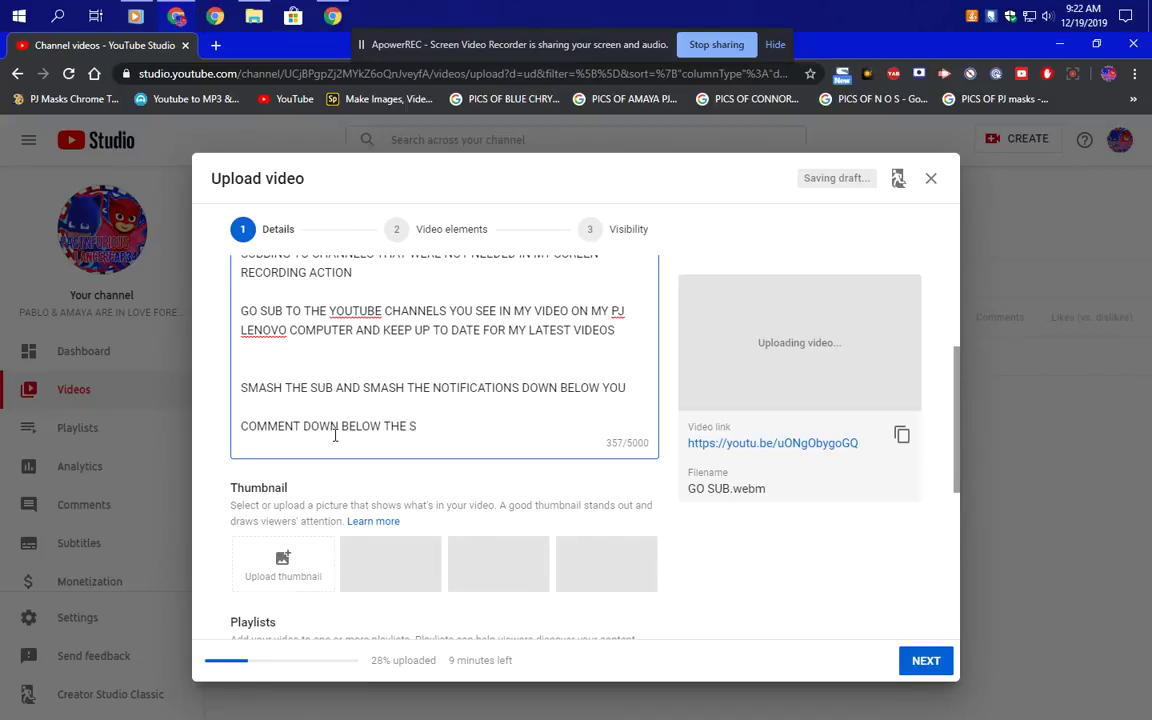
text(ECTION IN ORDER TO KE)
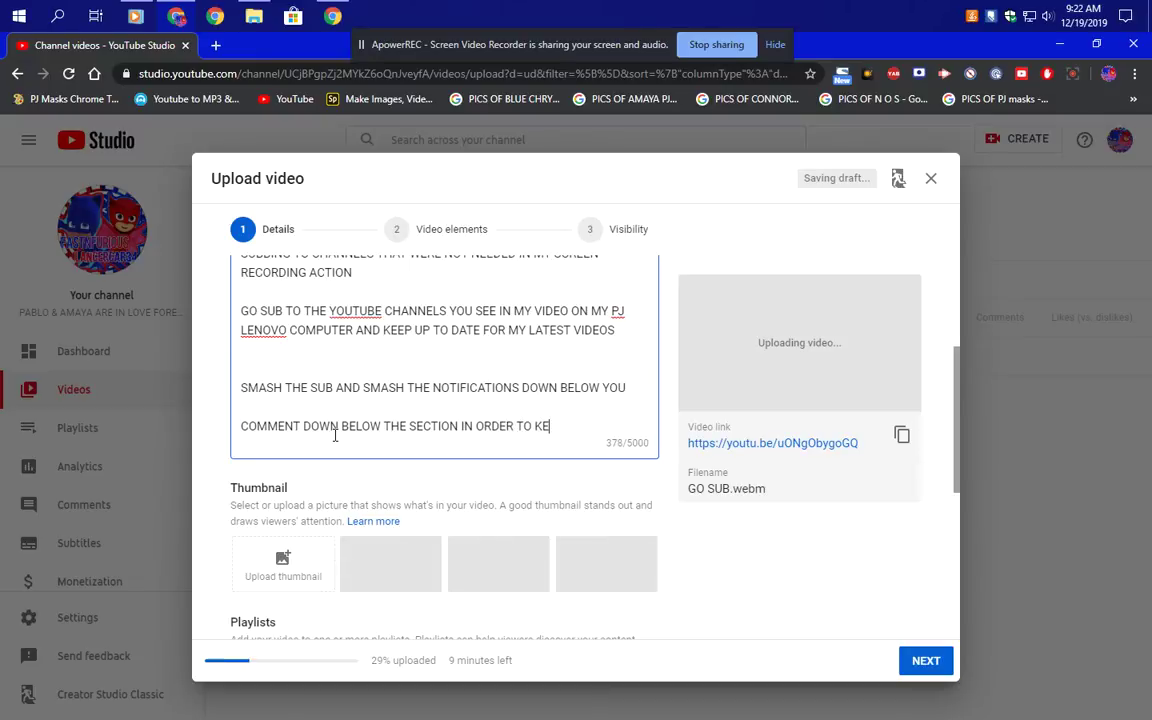
text(EP UP TO D)
text(ATE FOR MY )
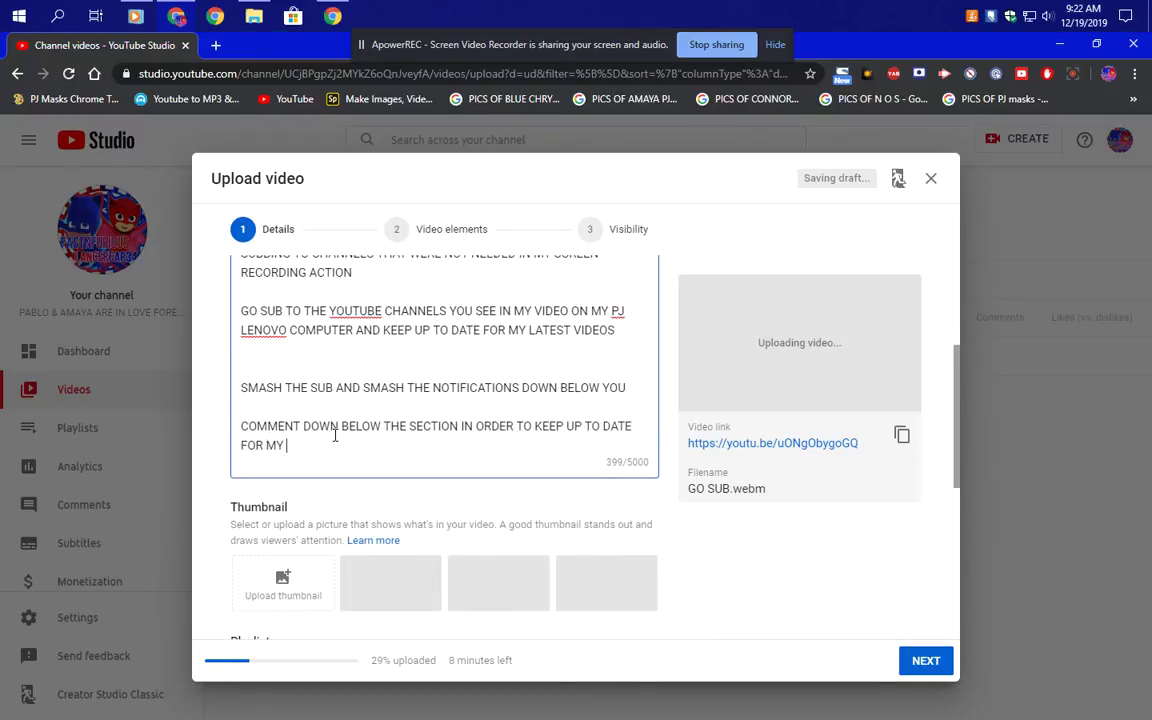
text(LATEST VIDEOS AND SO)
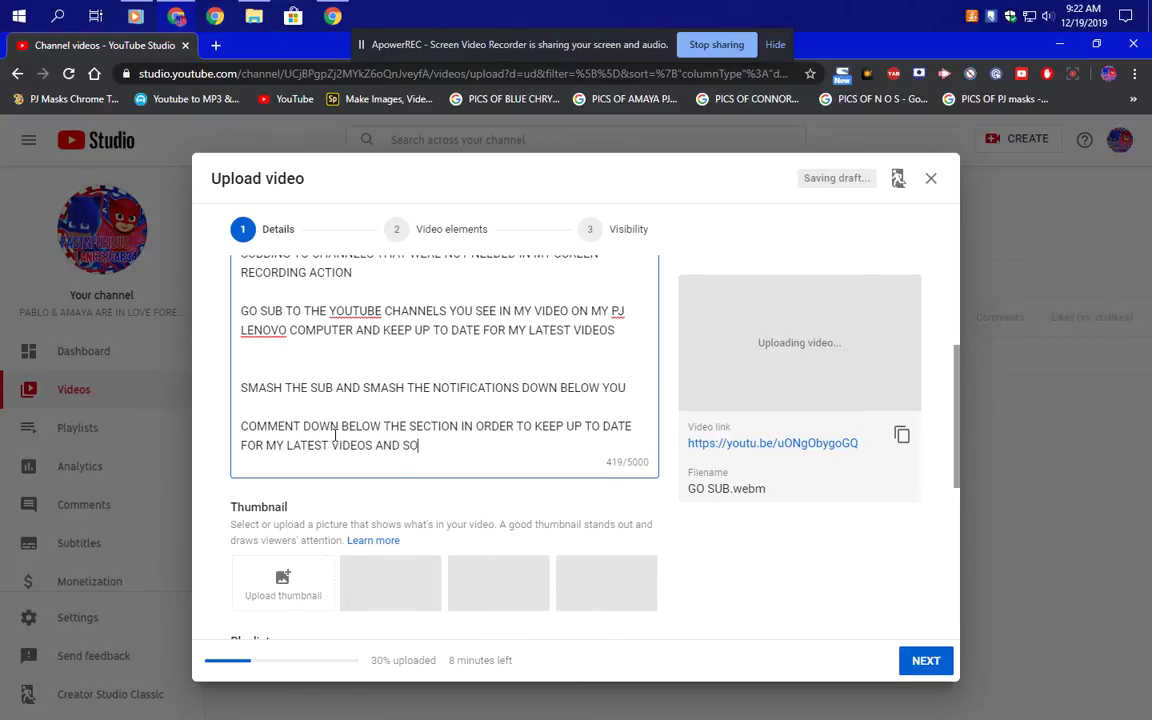
text( MUCH MORE TO LOVE)
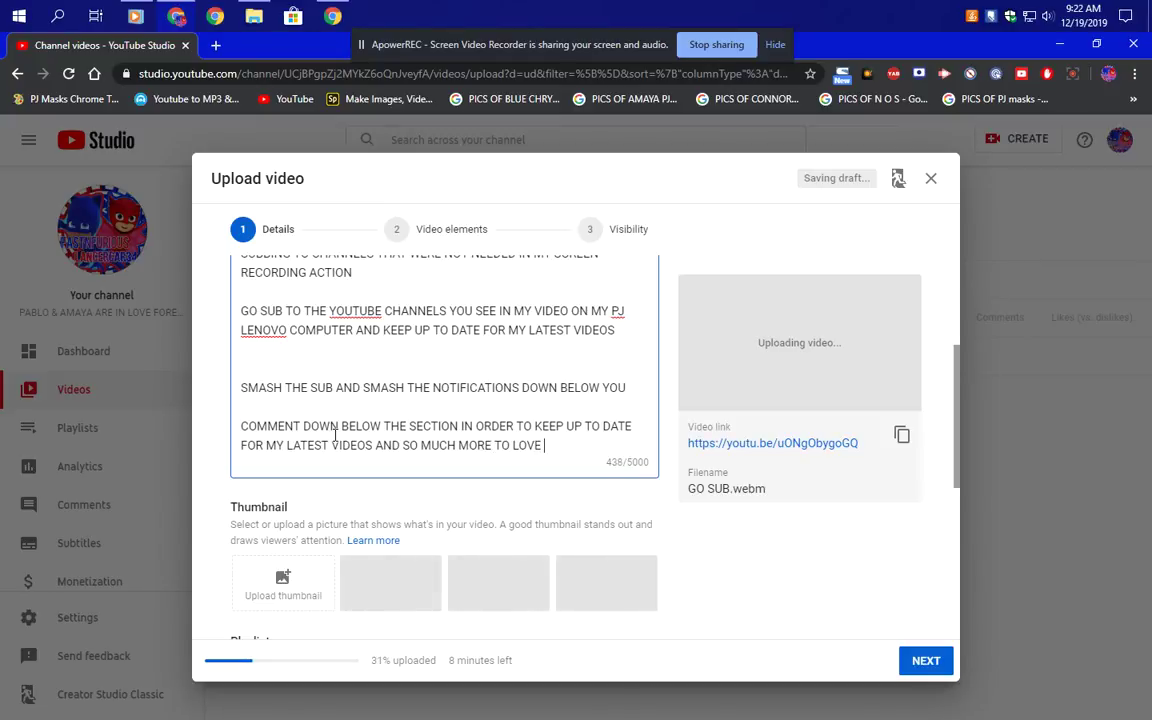
Declare in the audience settings that the video is made for kids.
scroll(483, 563, down, 3)
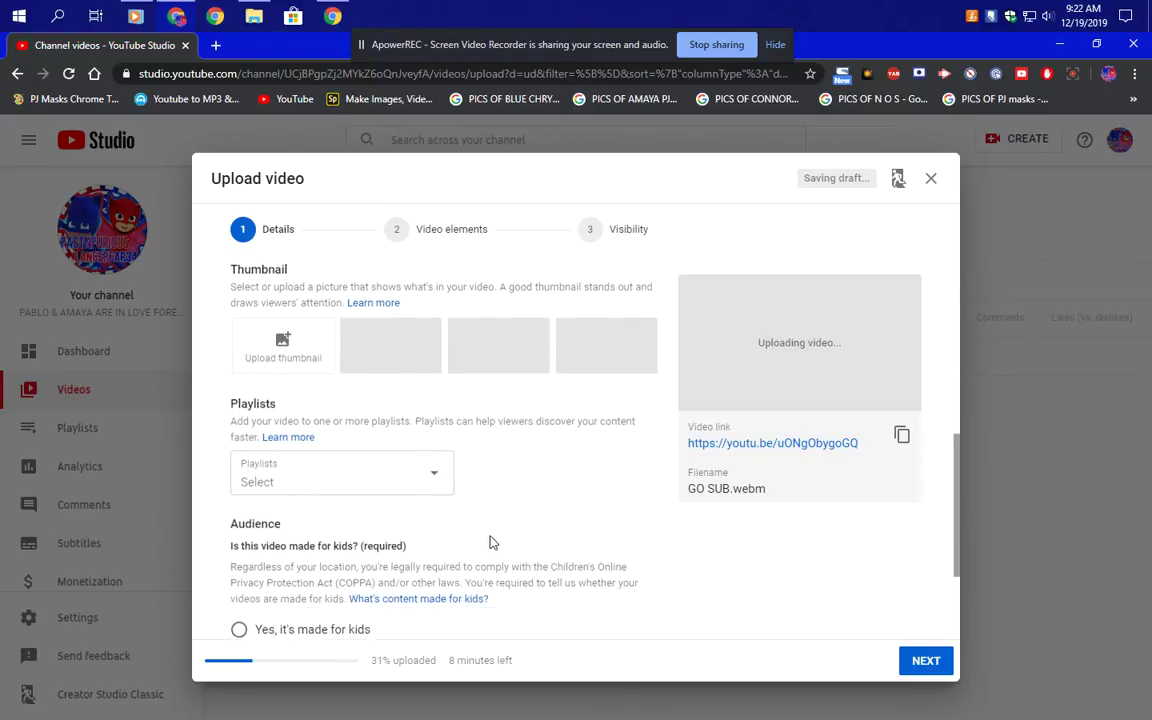
scroll(283, 505, down, 2)
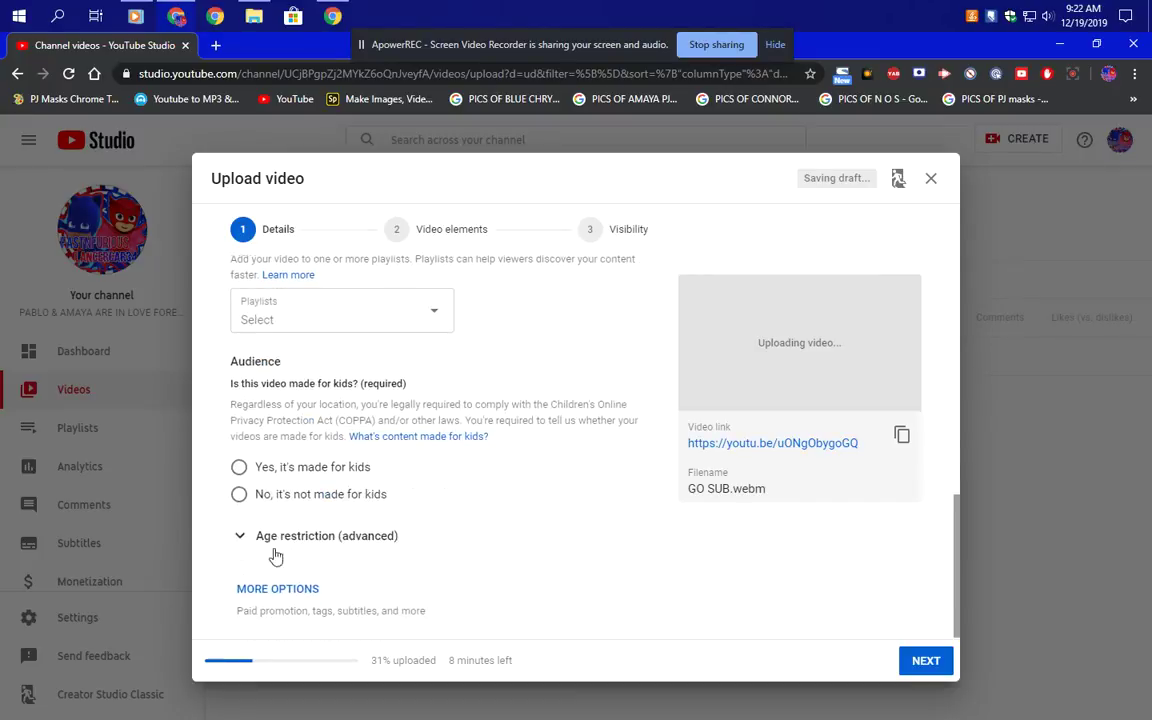
click(239, 467)
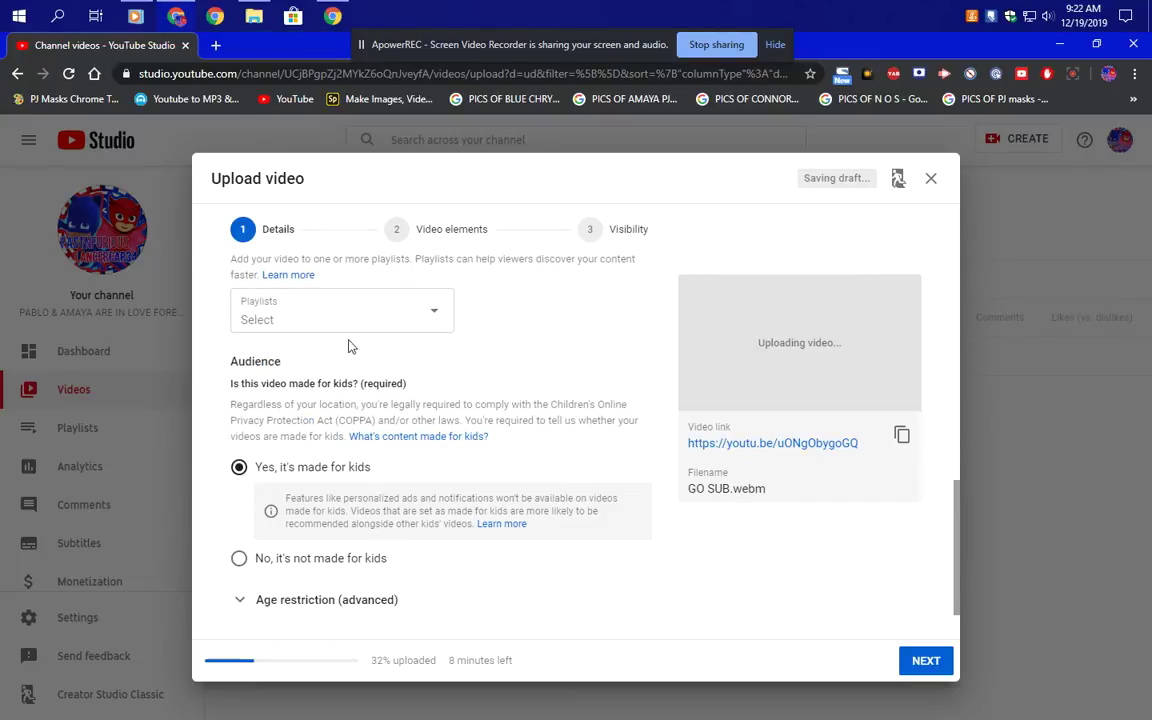
Add the video to the JAMMIN 101.5 and WATCH IT AGAIN playlists.
click(317, 312)
click(300, 307)
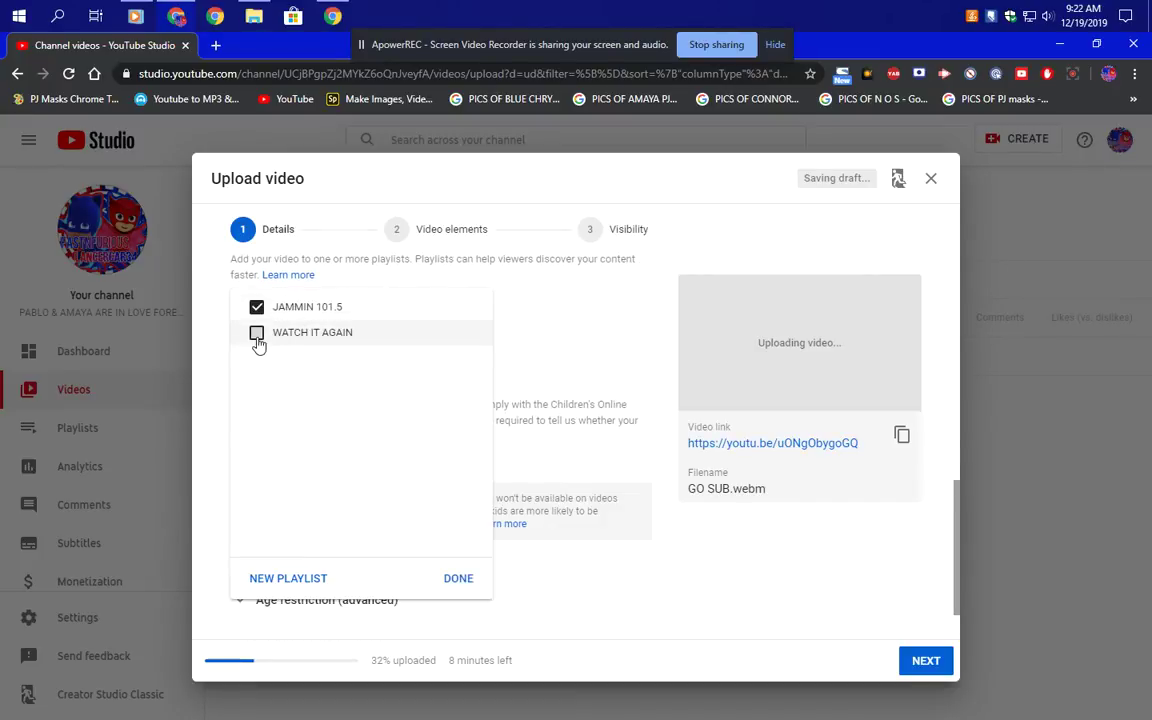
click(257, 334)
click(457, 578)
Reveal the additional video options and enter the first name hashtag from the description as a tag.
scroll(452, 581, down, 1)
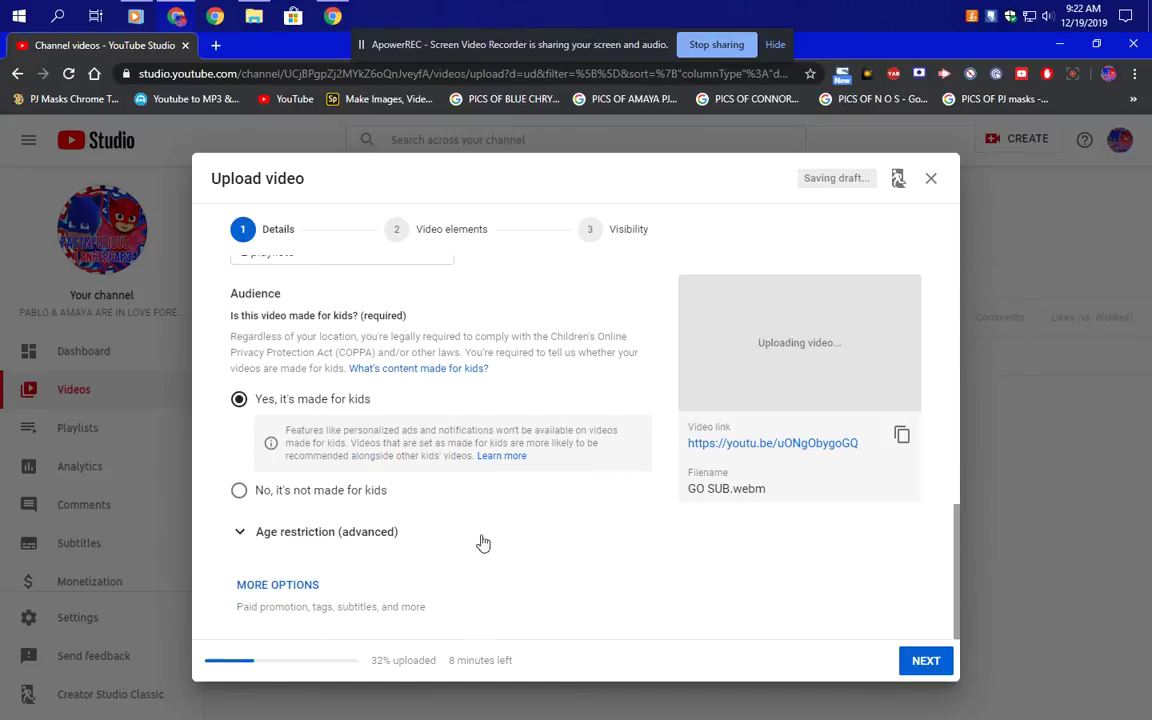
click(213, 586)
scroll(281, 577, down, 2)
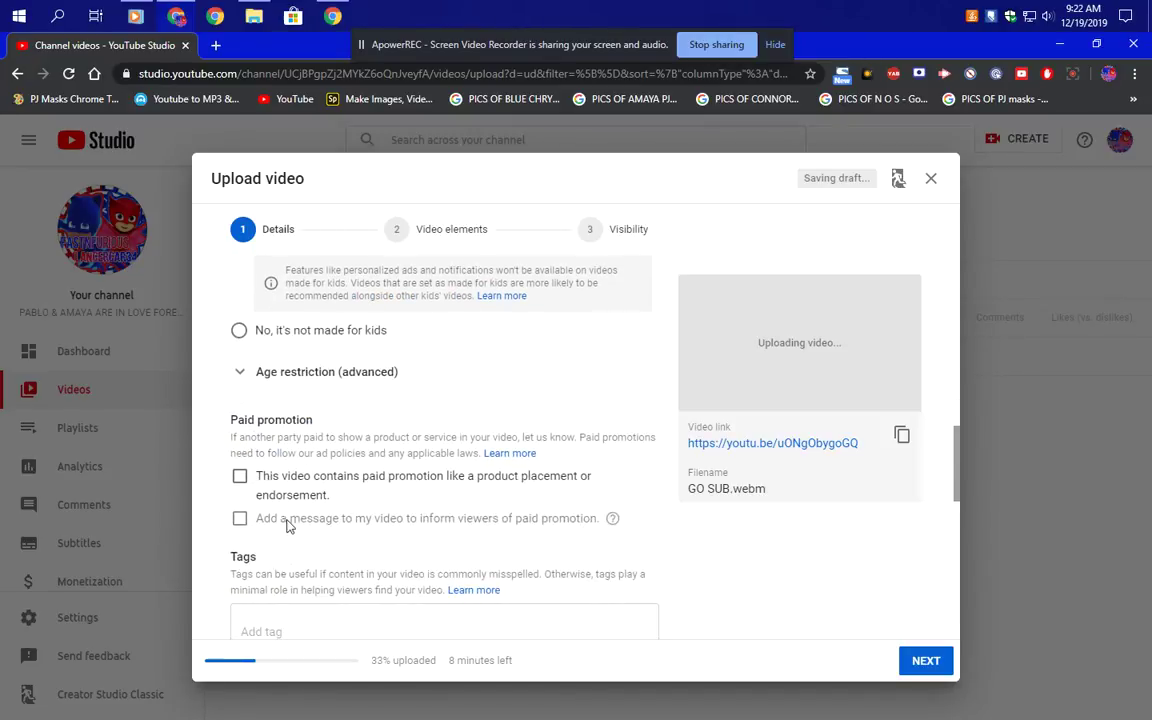
scroll(288, 527, down, 2)
scroll(288, 527, down, 1)
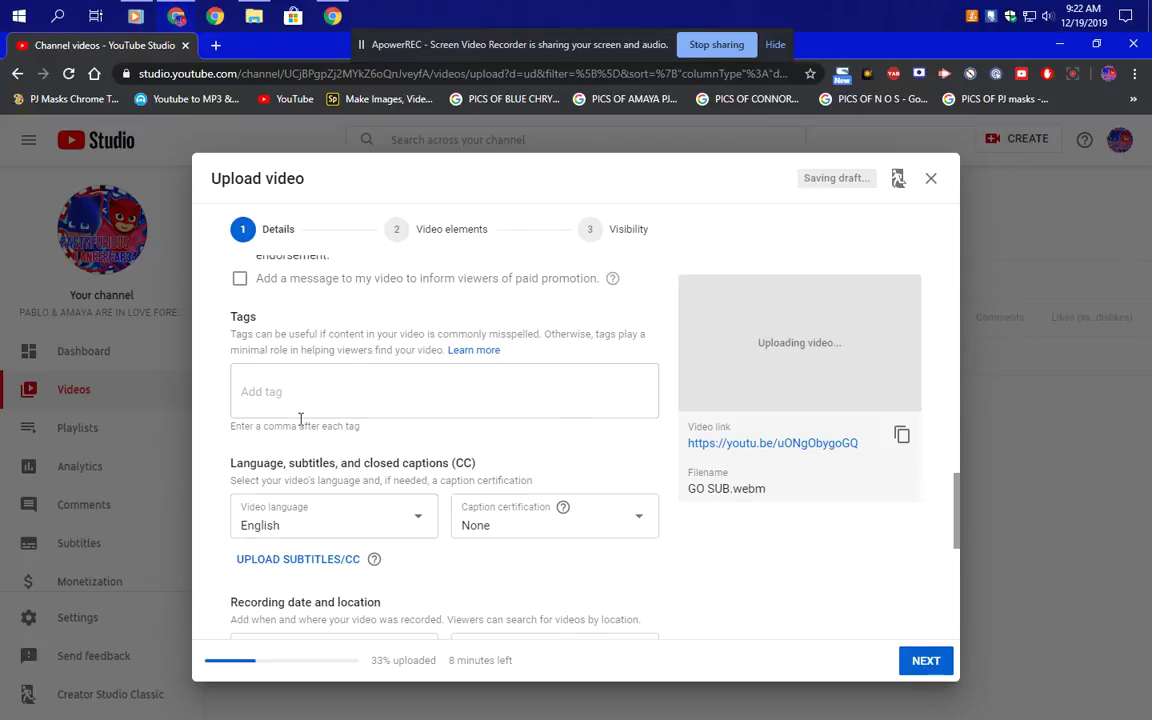
click(304, 382)
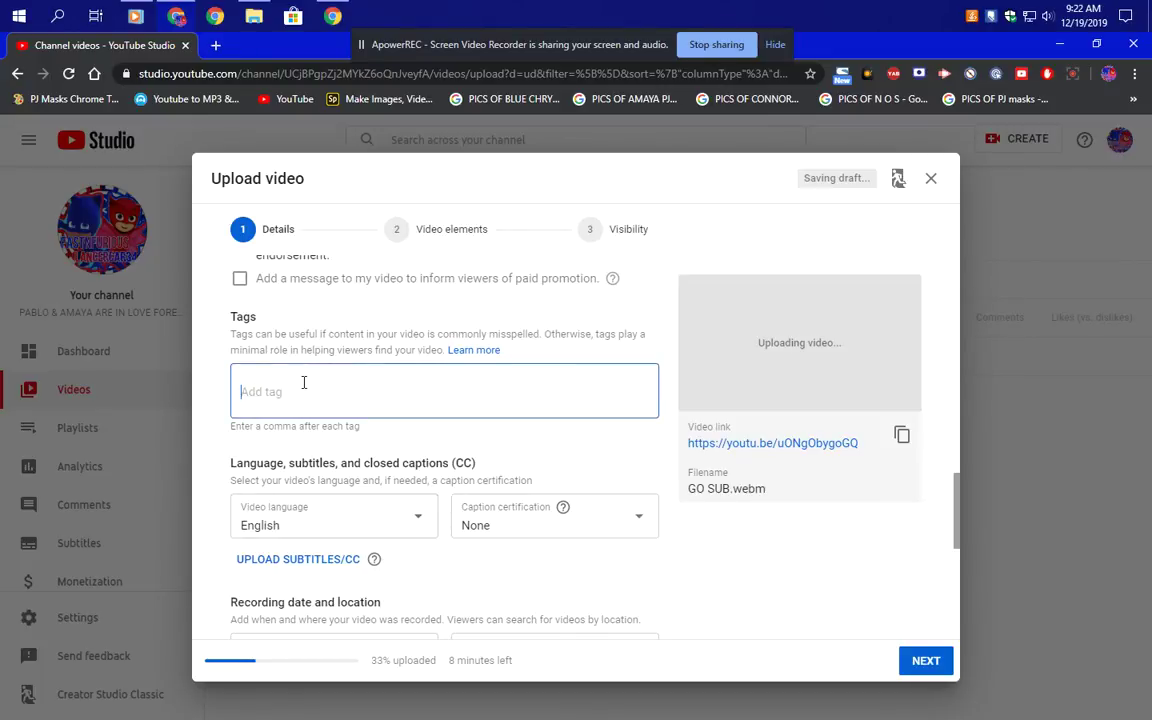
text(#Amaya15,)
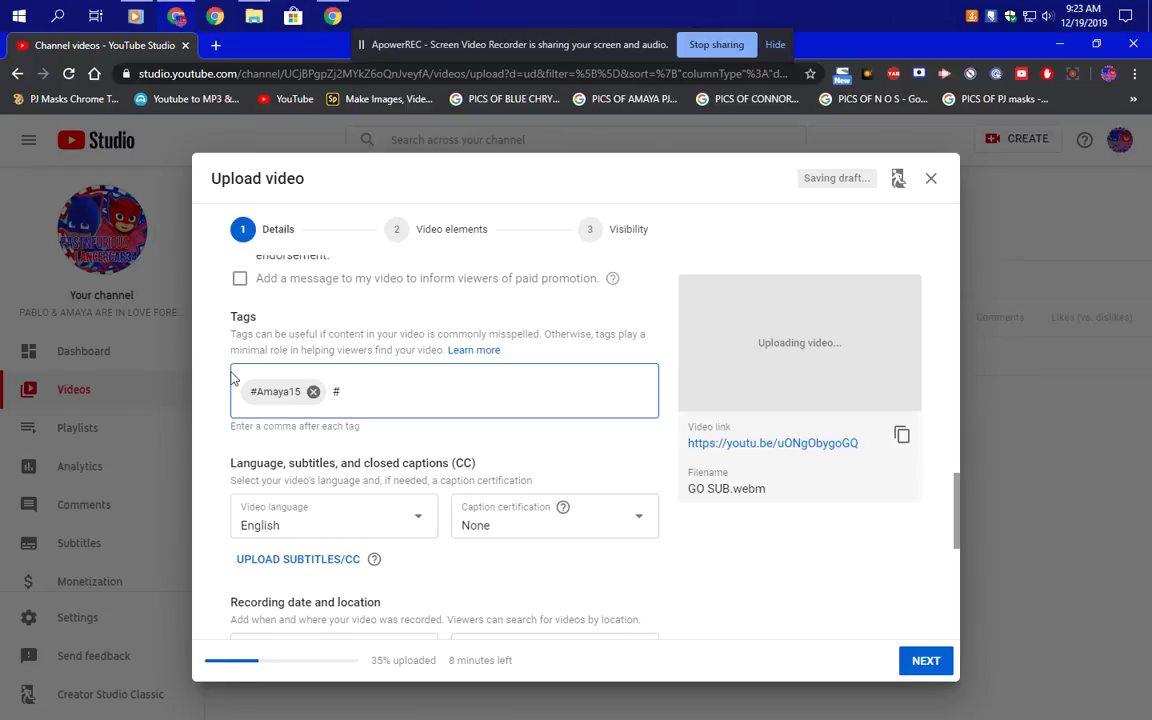
Enter the second name hashtag as a tag, with only its first letter capitalized as in the description.
text(#pABLO37)
key(BackSpace)
key(BackSpace)
key(BackSpace)
key(BackSpace)
key(BackSpace)
key(BackSpace)
key(BackSpace)
key(BackSpace)
text(Pablo3)
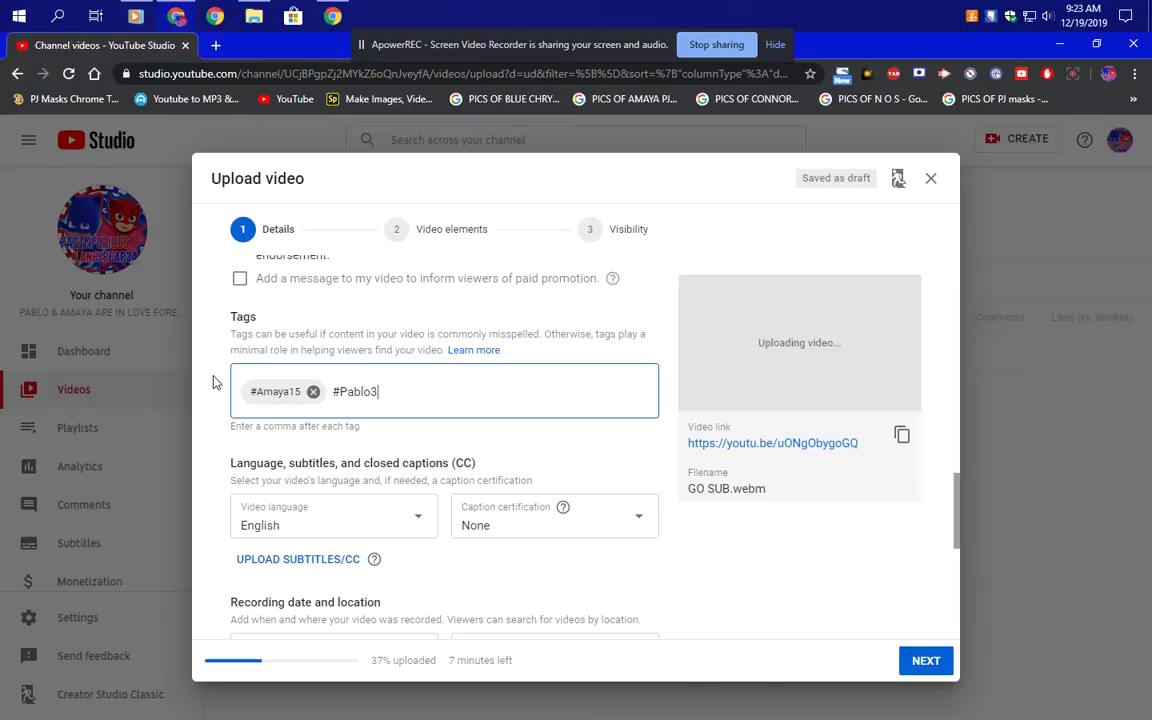
text(7,)
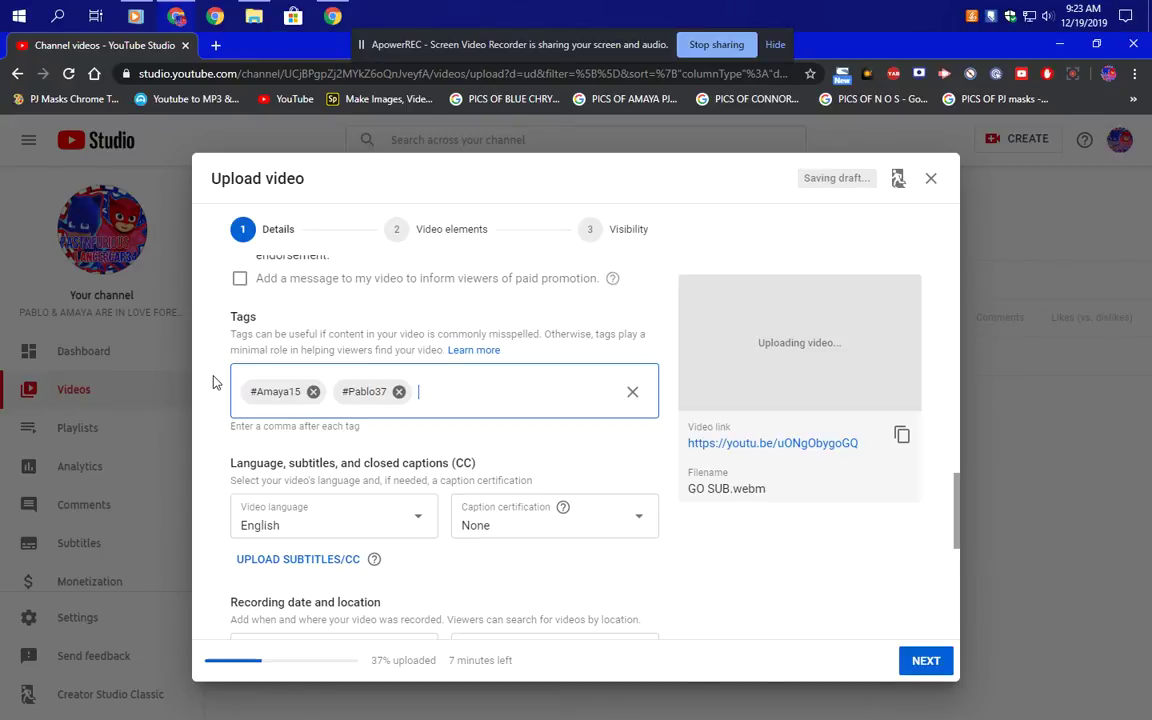
Set comment visibility to hold potentially inappropriate comments for review and sort the comments by newest.
scroll(203, 482, down, 1)
scroll(203, 482, down, 1)
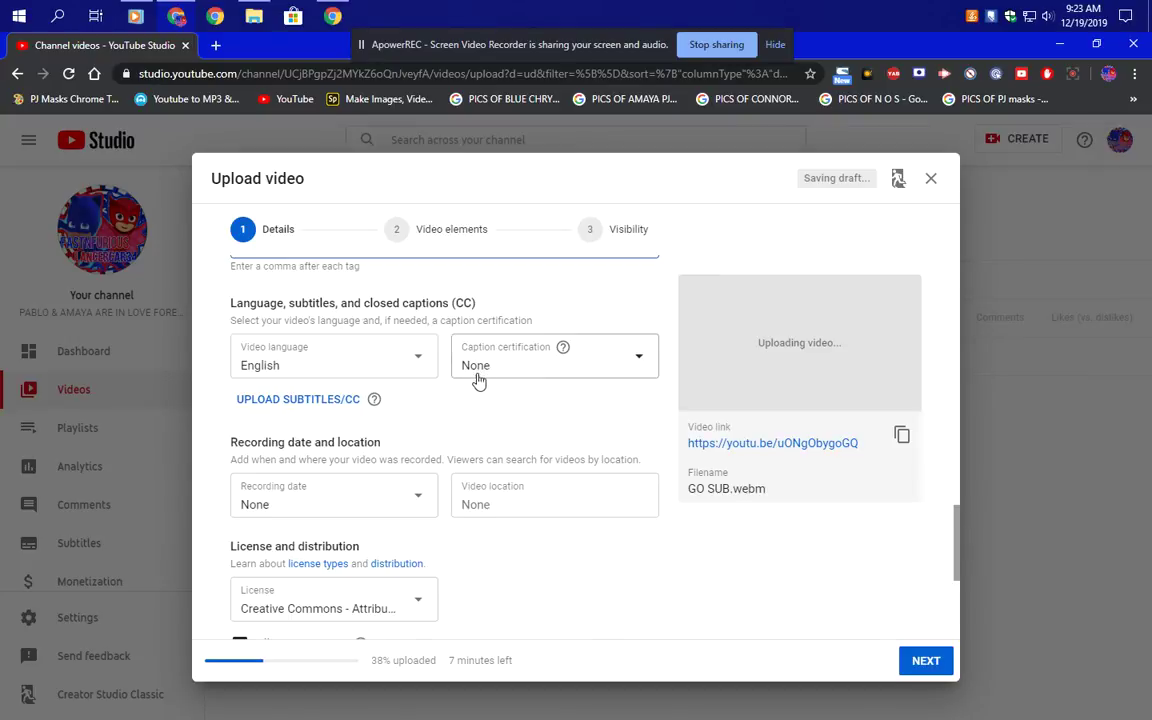
scroll(480, 372, down, 3)
scroll(476, 411, down, 1)
scroll(476, 414, down, 1)
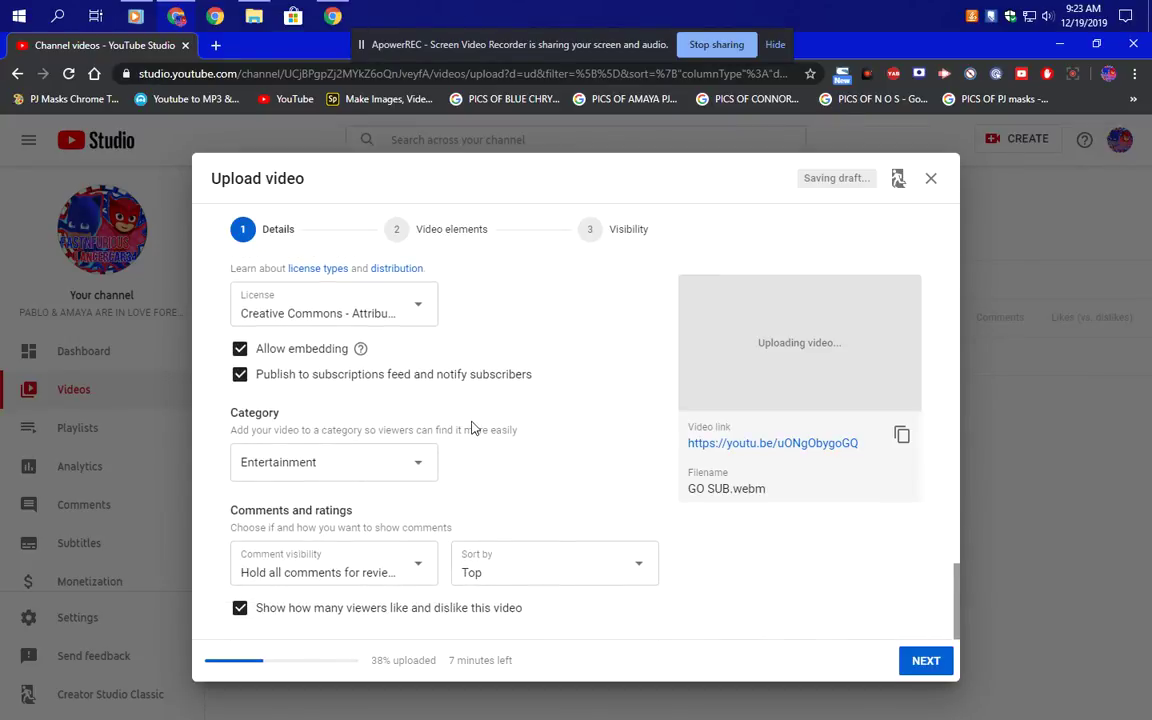
click(356, 574)
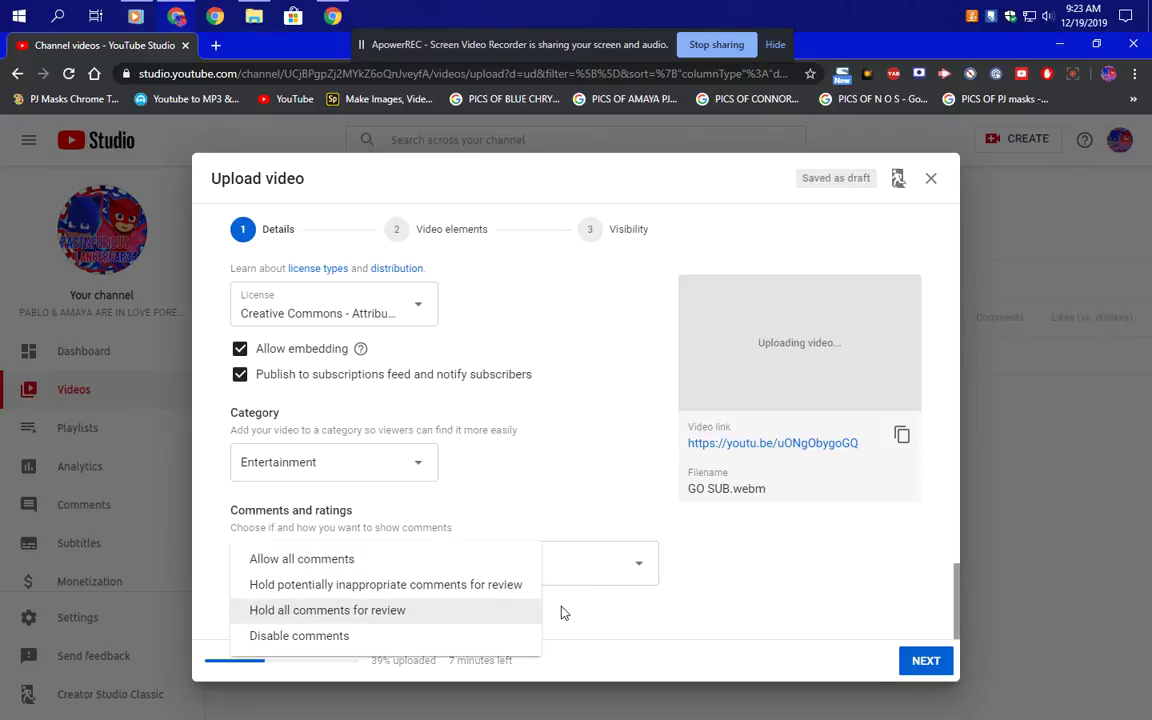
click(586, 609)
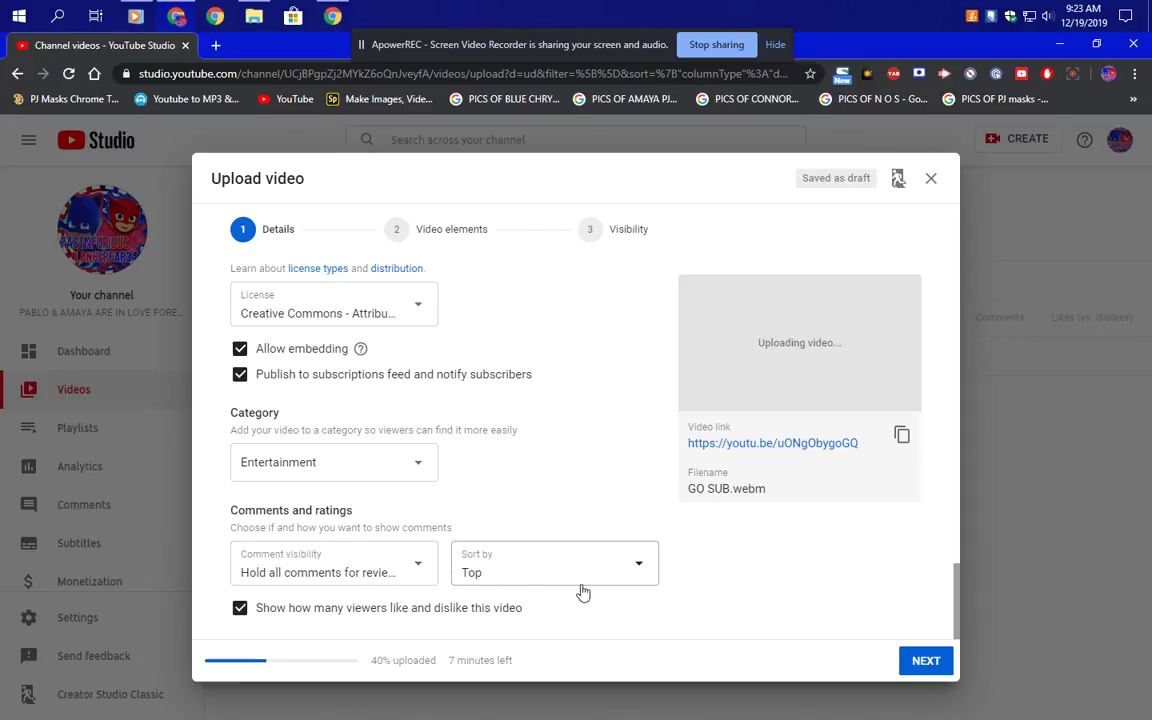
click(380, 576)
click(357, 594)
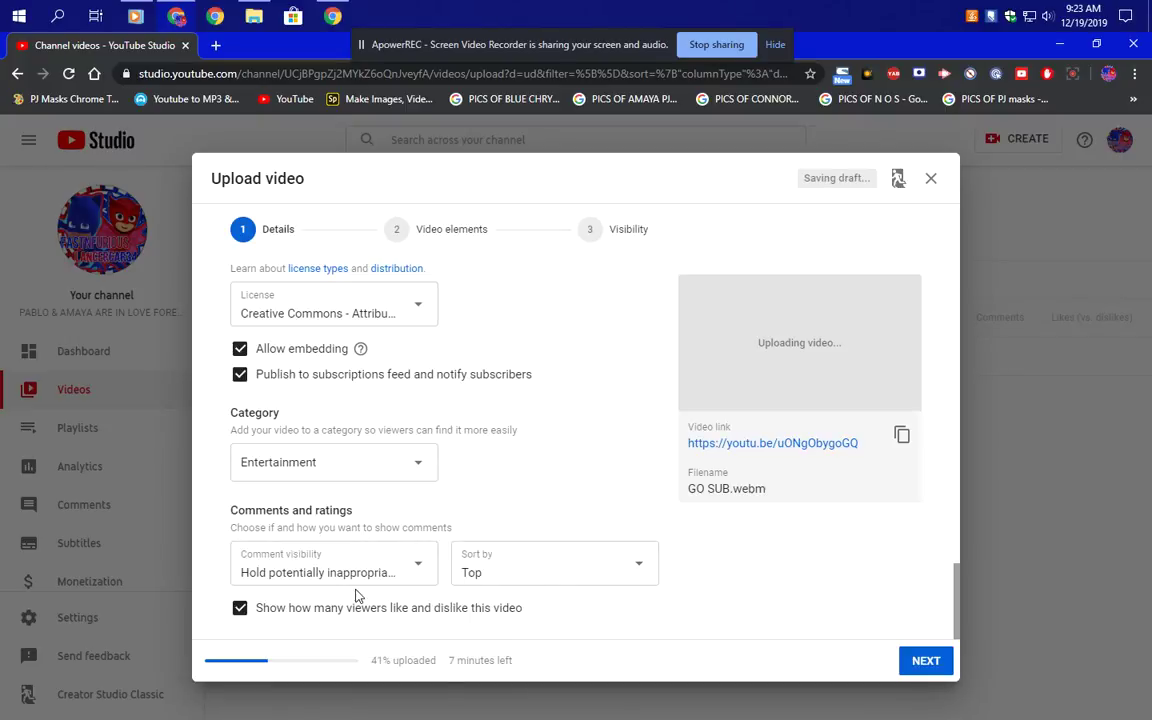
click(560, 577)
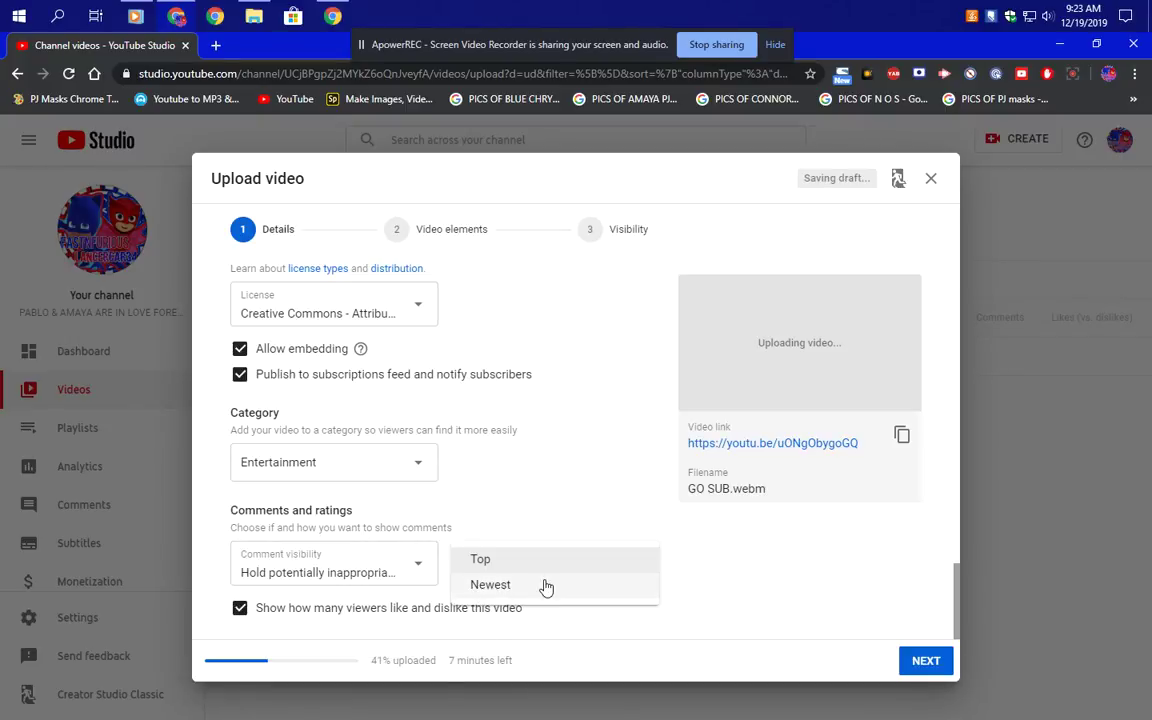
click(547, 586)
Look over the finished description once more and proceed to the video elements stage.
scroll(615, 527, up, 2)
scroll(615, 527, up, 12)
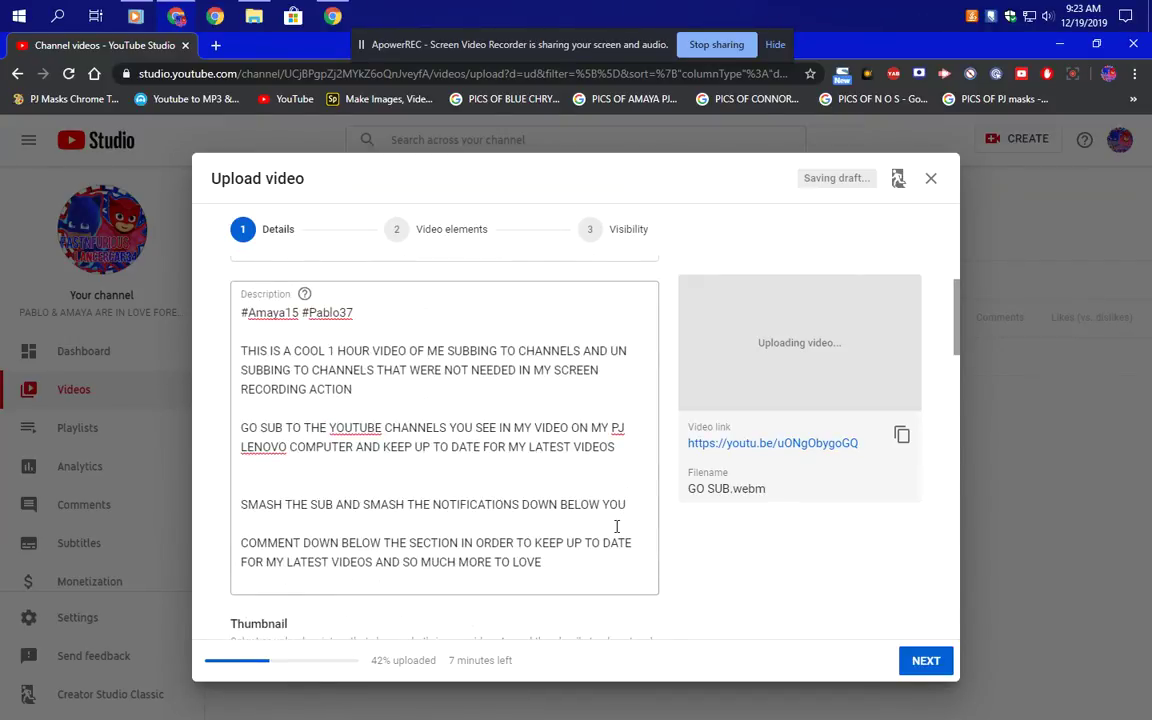
scroll(615, 527, down, 2)
scroll(716, 576, down, 2)
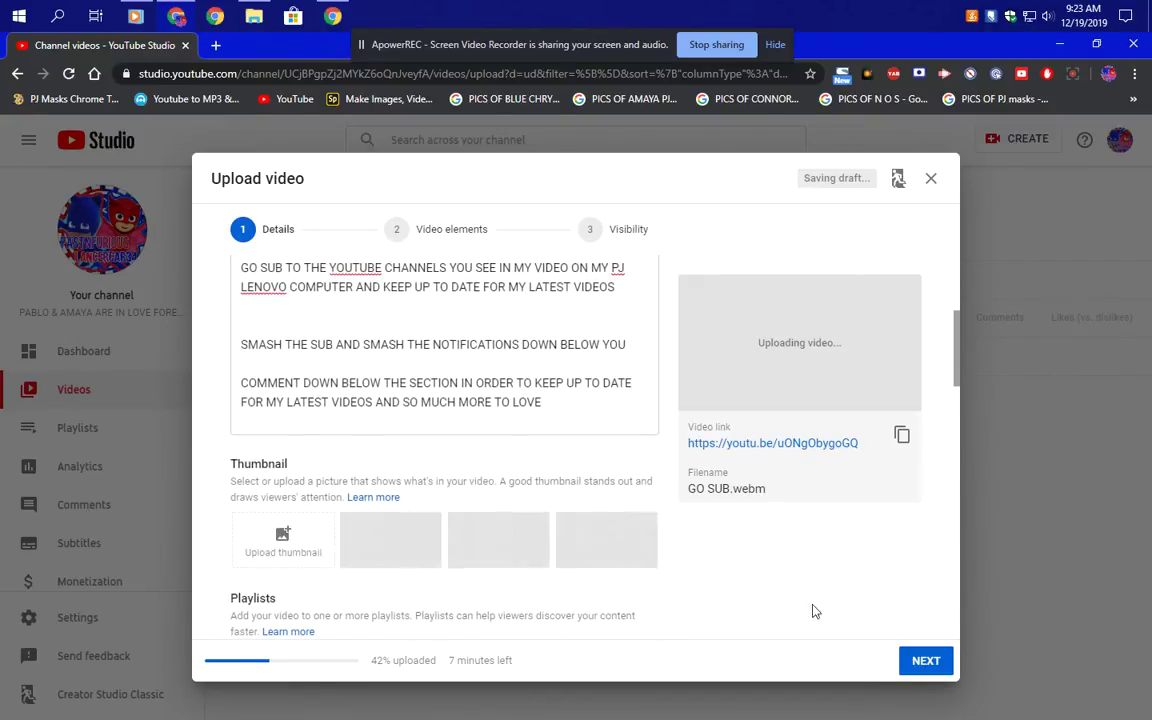
click(921, 660)
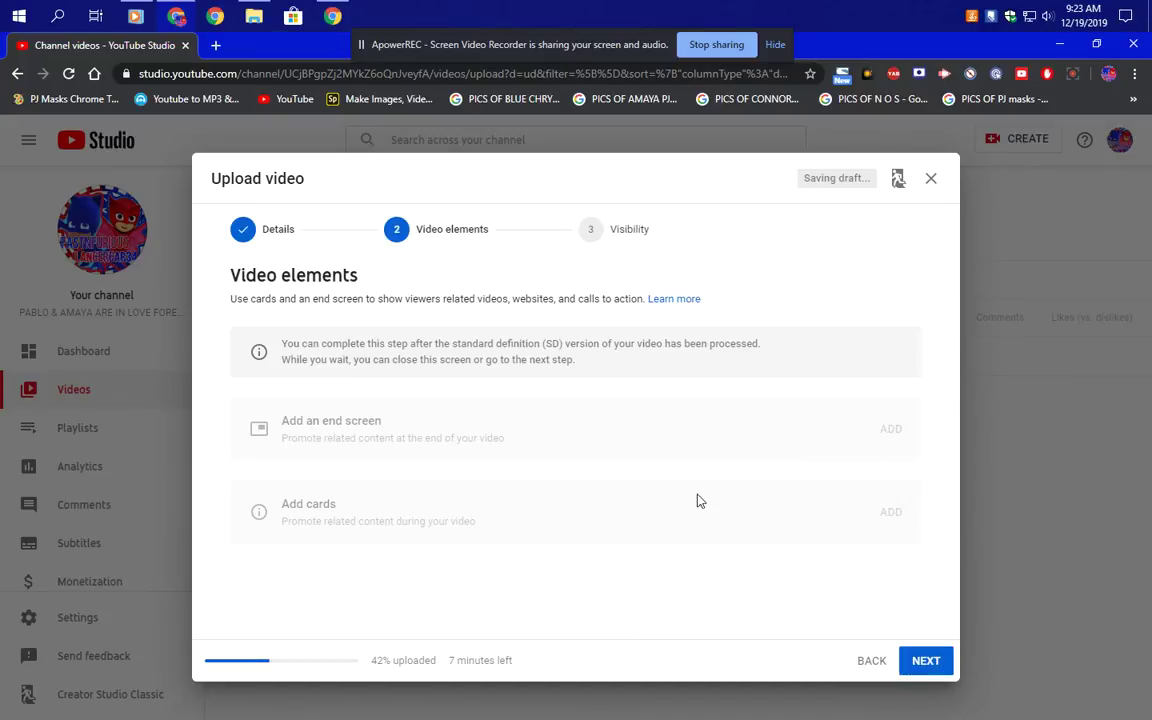
Skip the video elements, publish the video now with Public visibility and dismiss the upload notice.
click(921, 659)
click(533, 387)
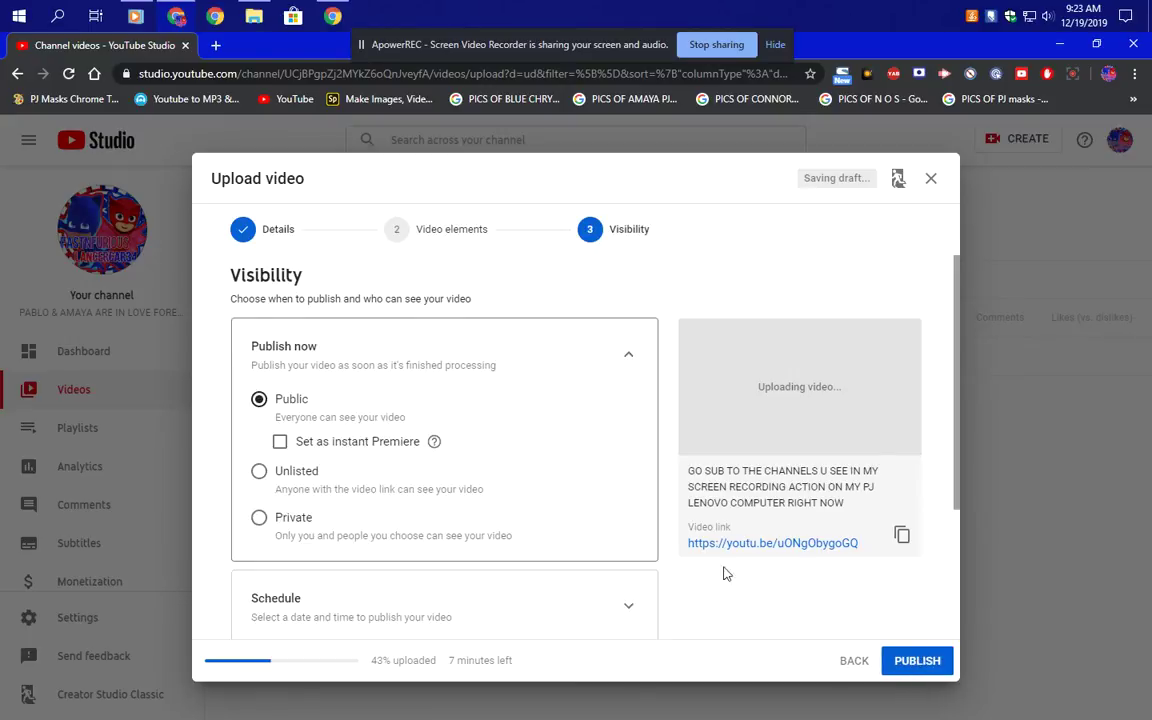
click(917, 660)
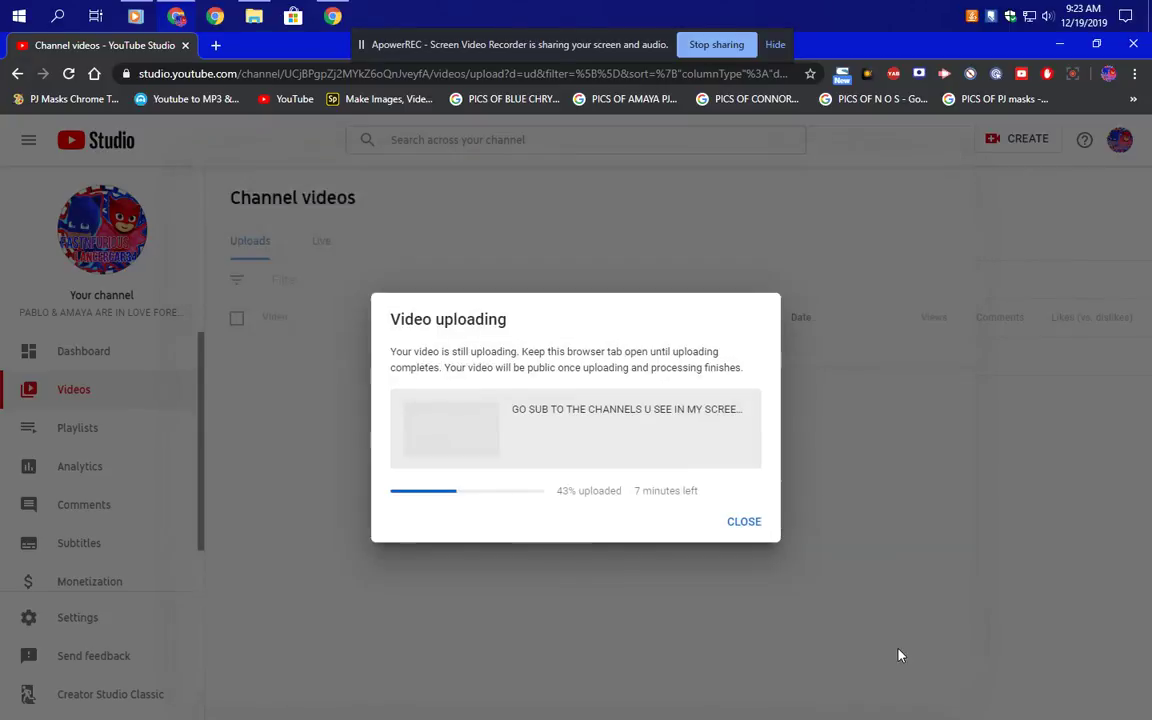
click(745, 526)
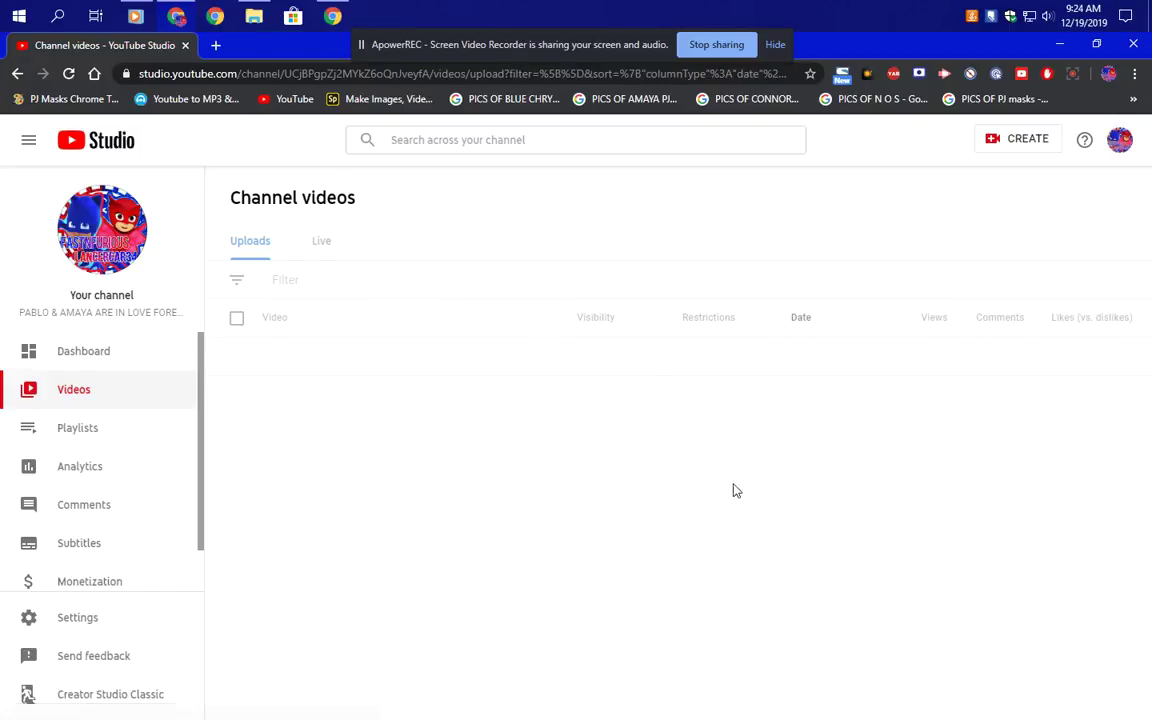